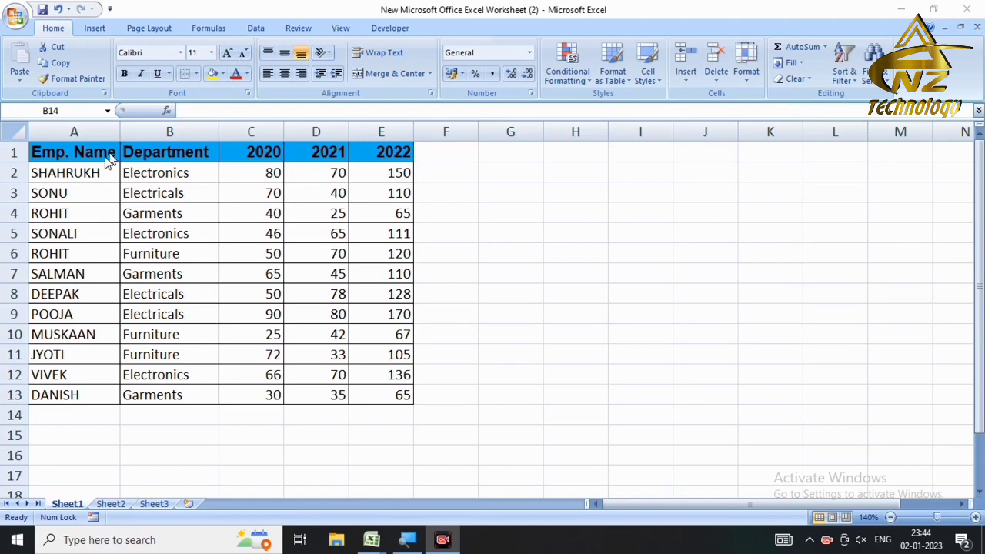
Step: Select the employee table A1:E13, then check cells B1, B5 and C7
left_click(66, 150)
left_click_drag(66, 150, 364, 403)
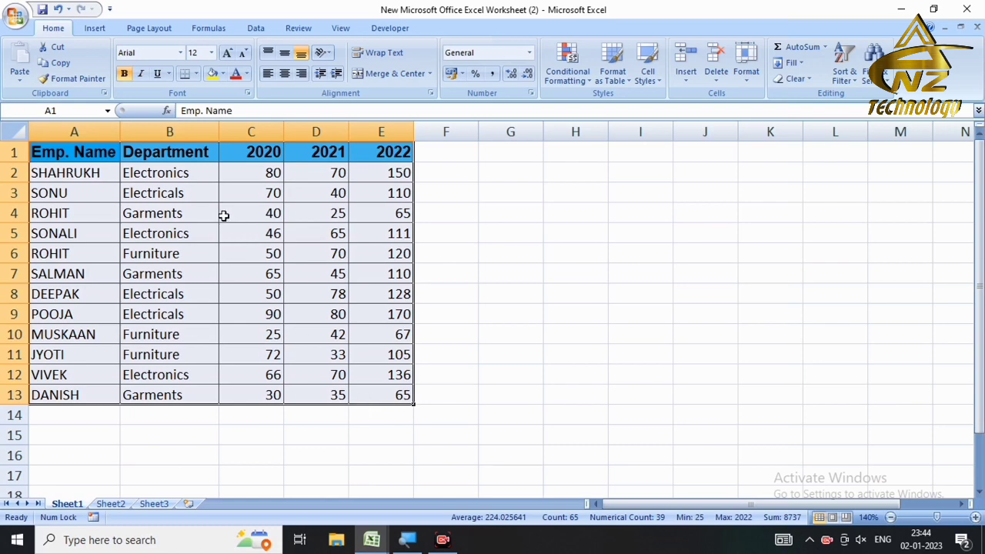
left_click(172, 153)
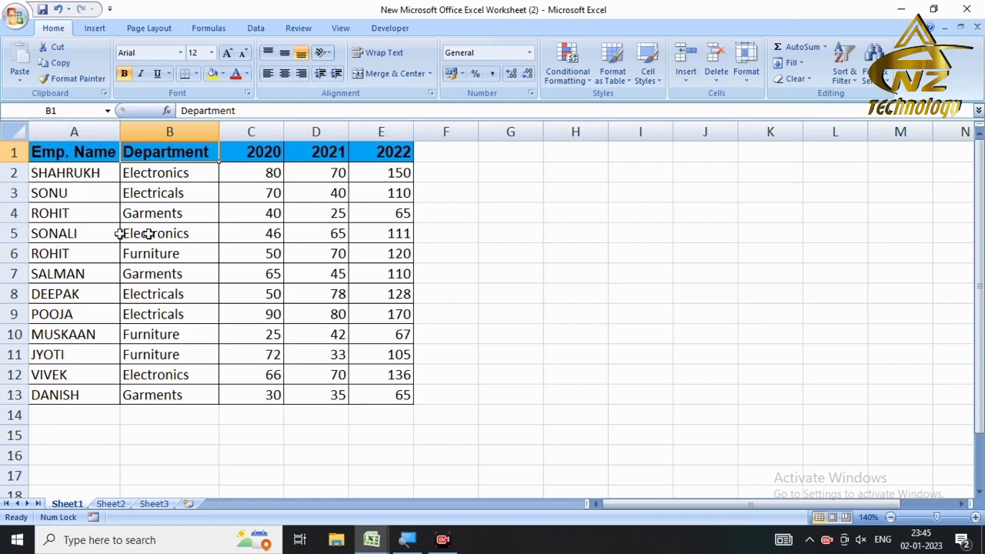
left_click(183, 233)
left_click(240, 279)
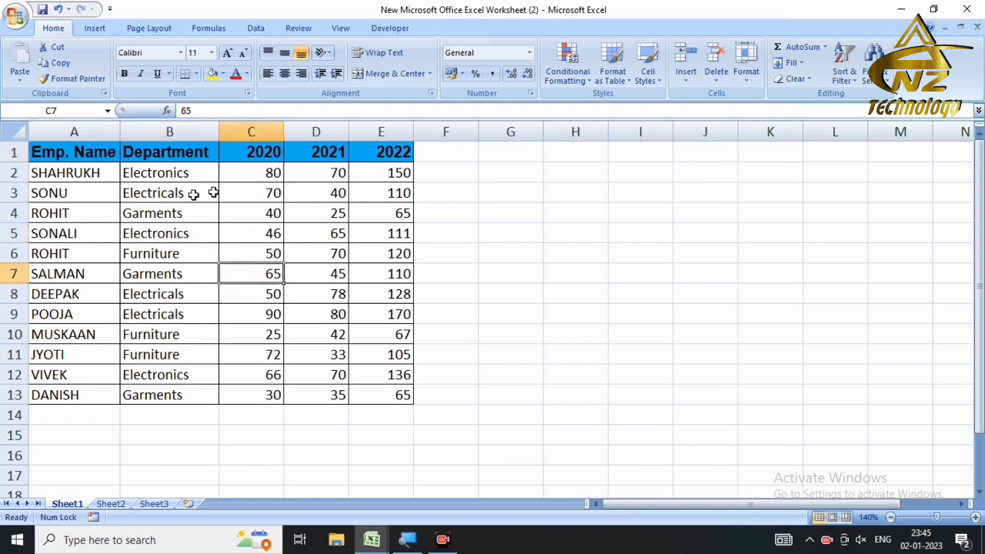
left_click(172, 241)
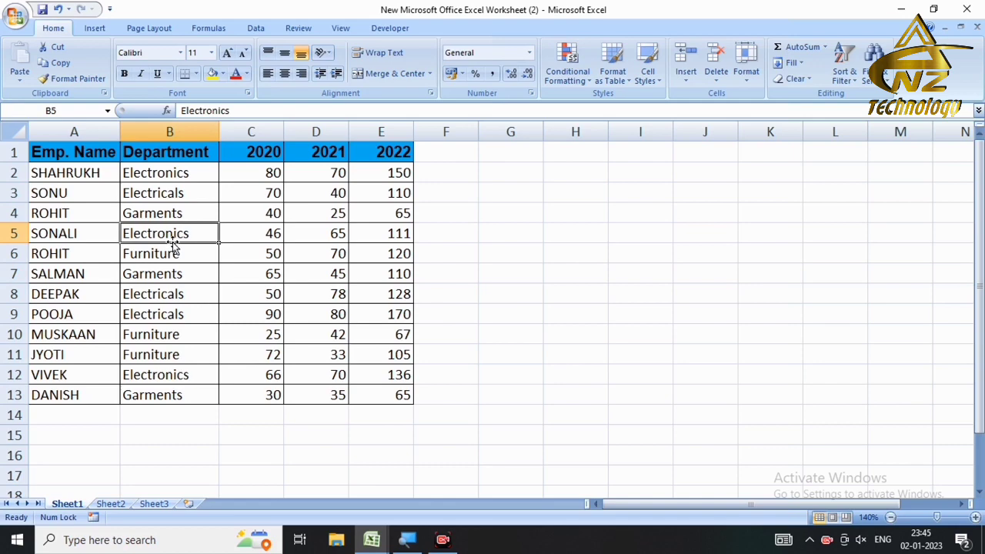
Step: Start a new PivotTable from the Insert tab's PivotTable menu
left_click(94, 28)
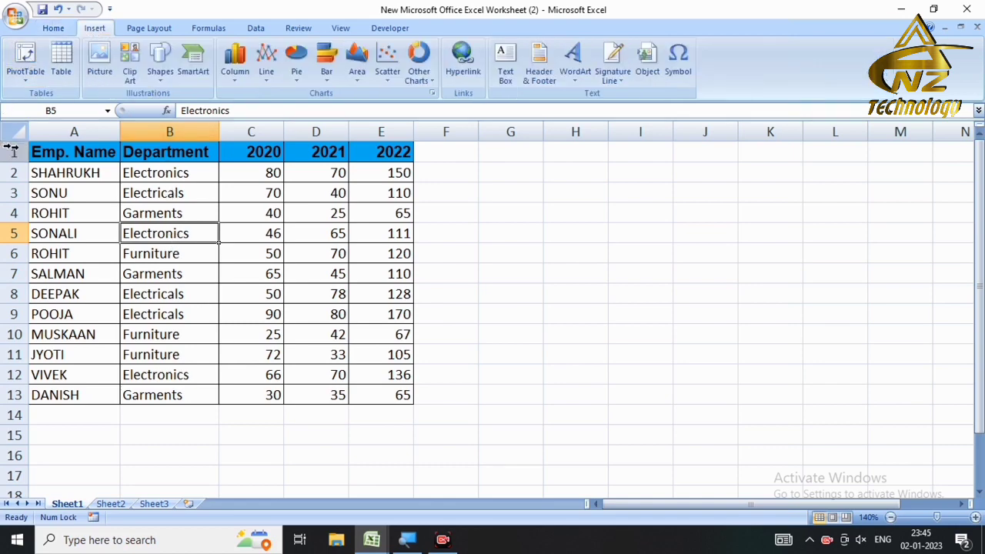
left_click(27, 85)
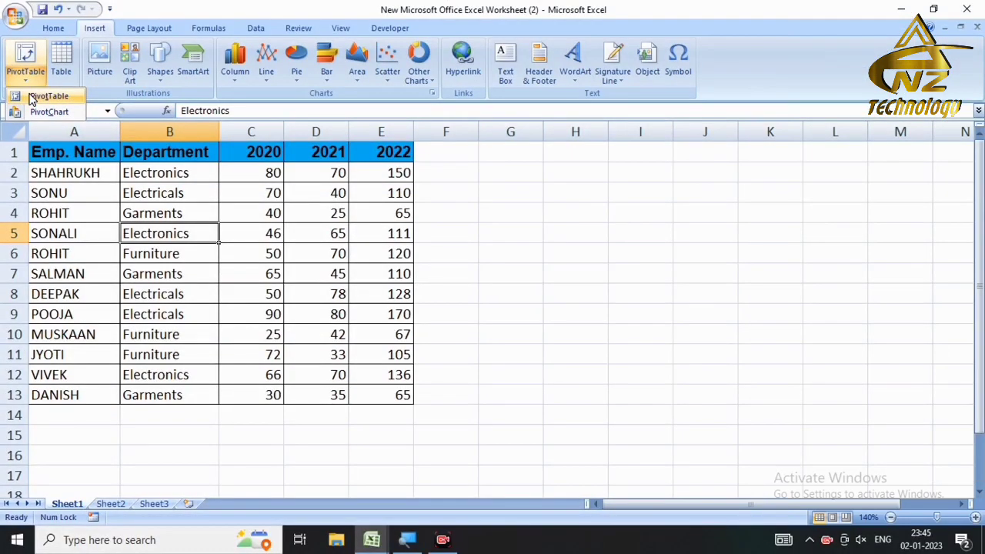
left_click(32, 98)
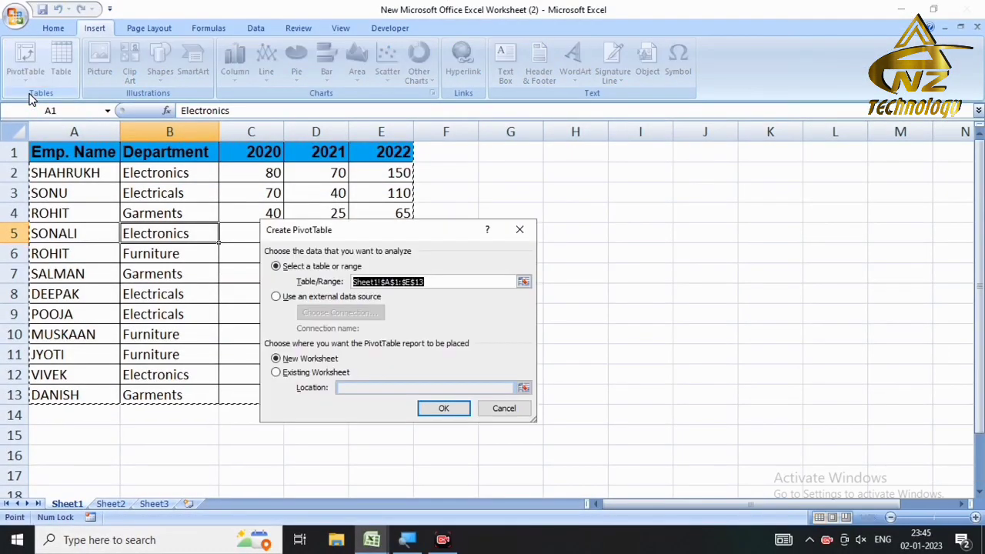
Step: Move the Create PivotTable dialog up and place the pivot on a new worksheet
left_click_drag(318, 233, 323, 200)
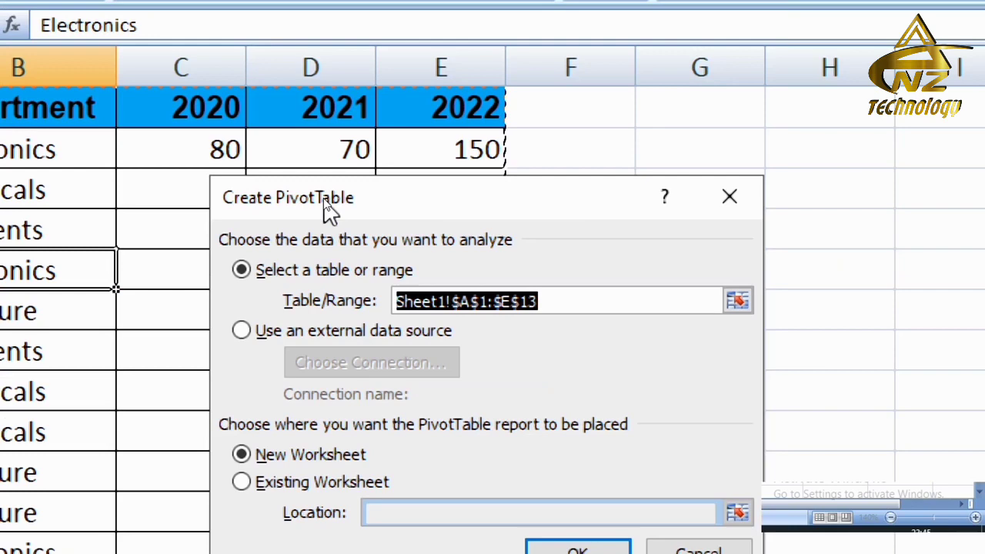
left_click_drag(323, 198, 313, 118)
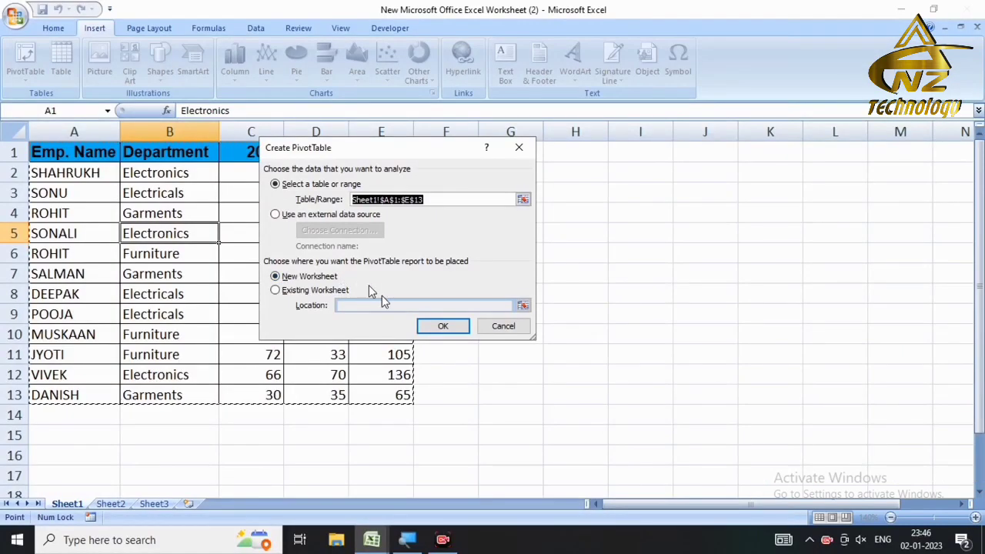
left_click(442, 325)
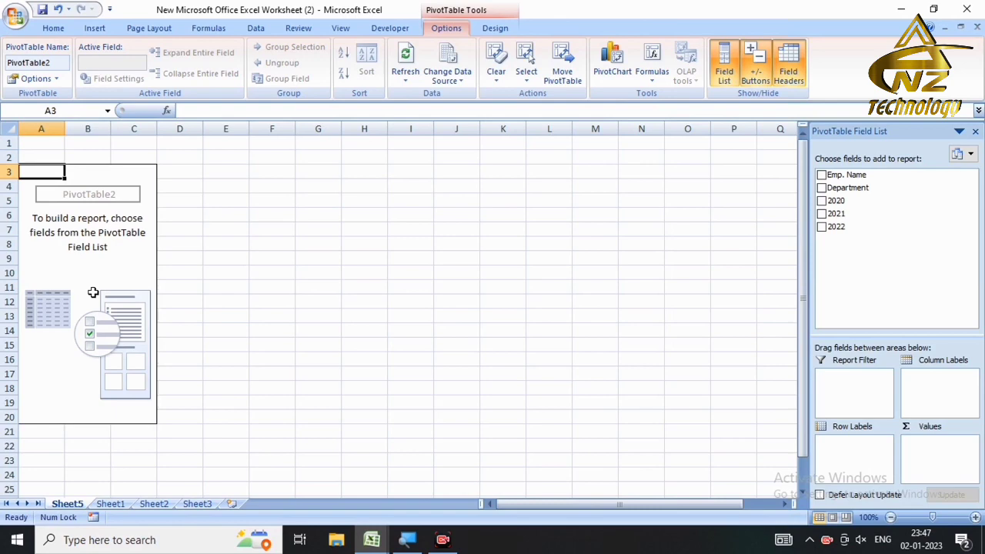
Step: Zoom the sheet to 140% and add Emp. Name as the pivot's row labels
left_click(975, 517)
left_click(975, 518)
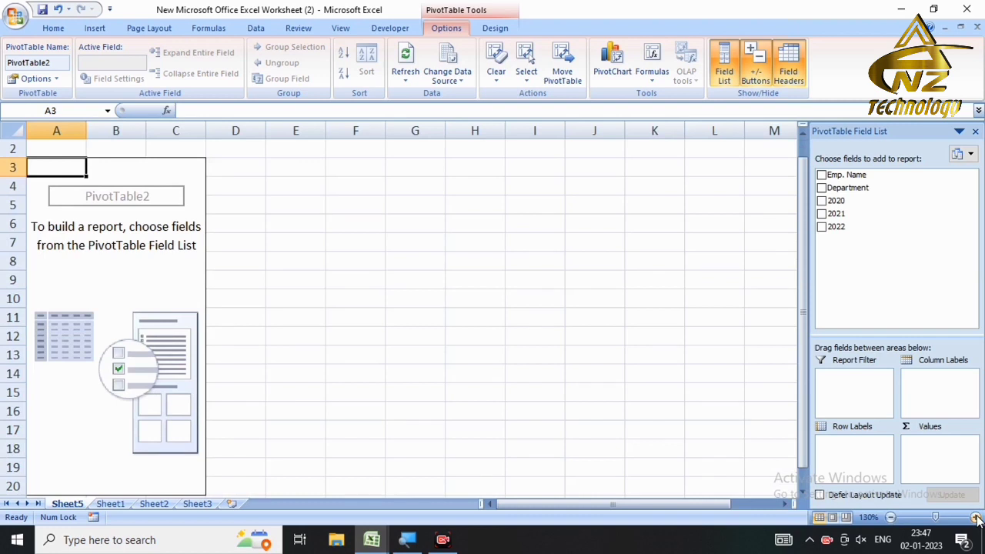
left_click(975, 517)
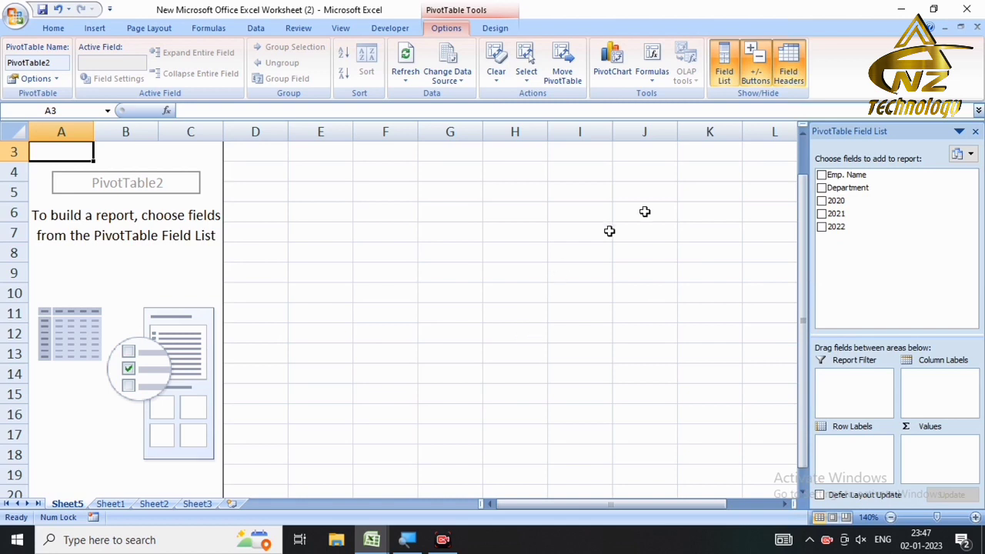
left_click(822, 175)
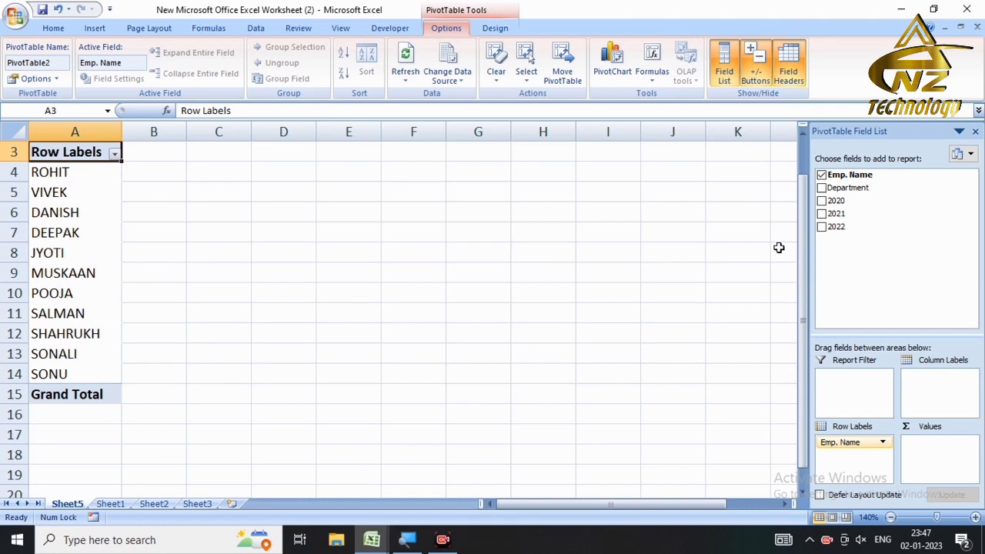
Step: Add Sum of 2021 per employee, try 2022 and 2020, then undo those two
left_click(822, 214)
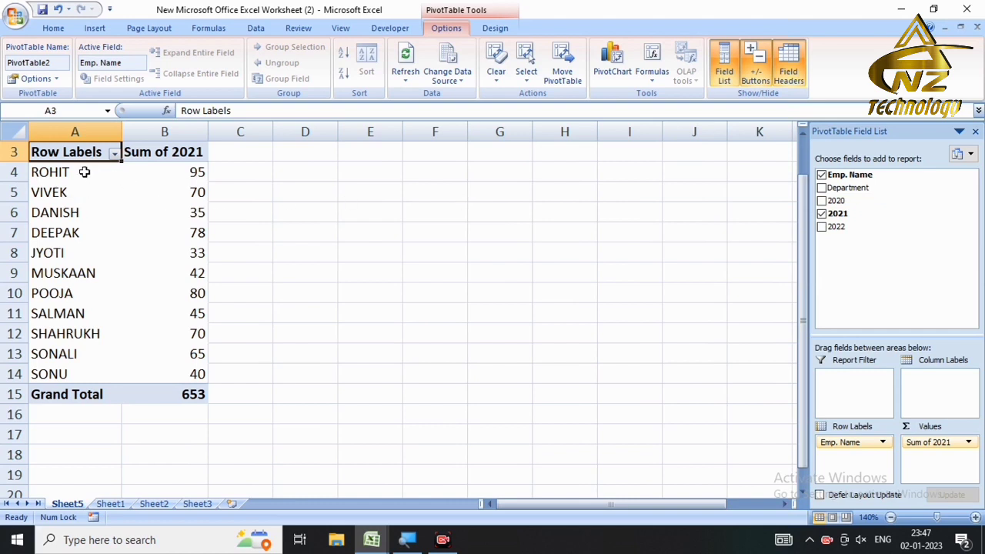
mouse_move(196, 175)
mouse_move(188, 402)
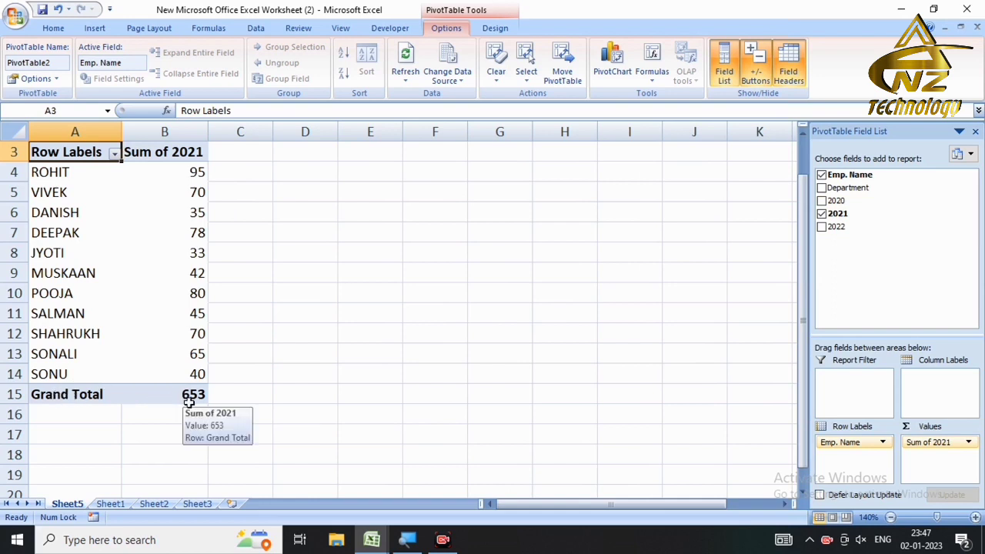
left_click(821, 226)
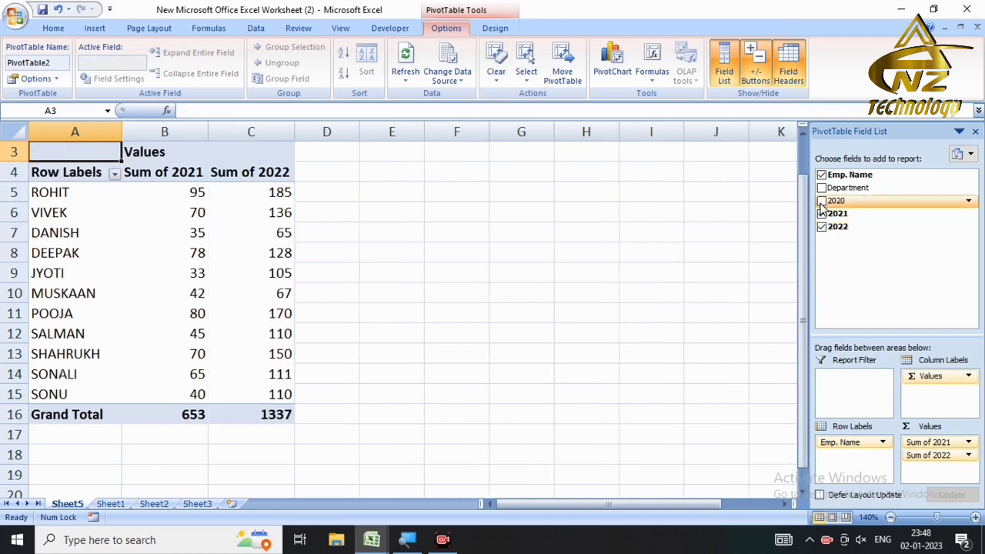
left_click(822, 200)
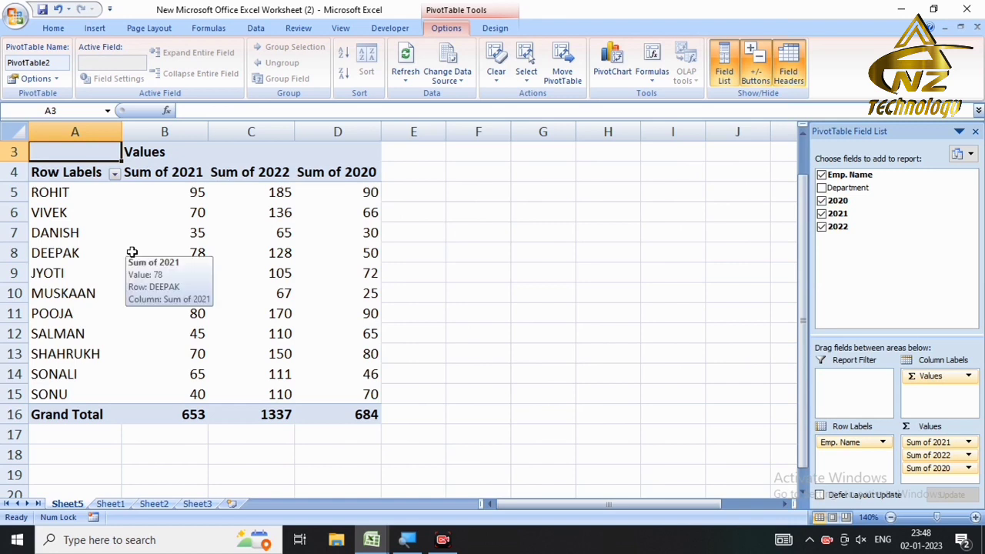
mouse_move(324, 274)
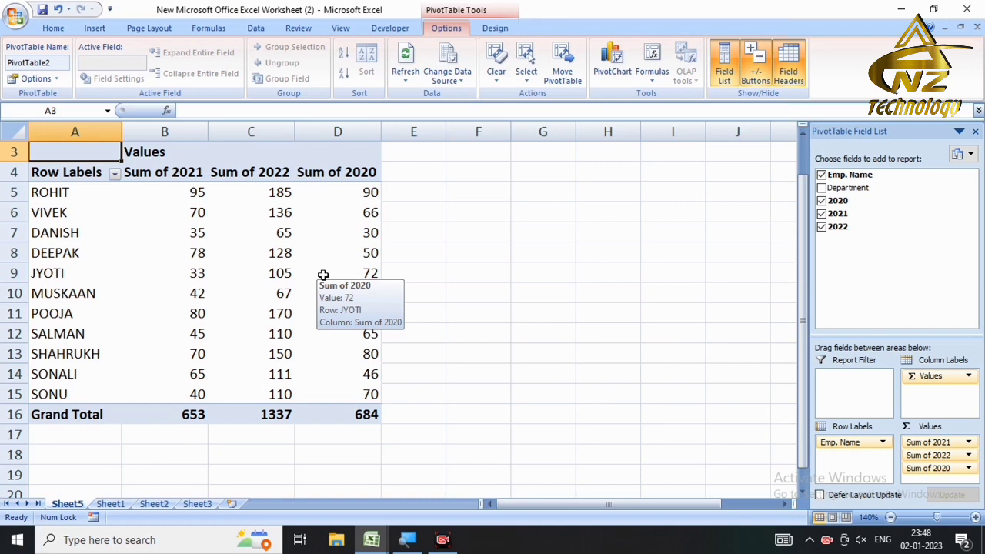
key("ctrl+z")
key("ctrl+z")
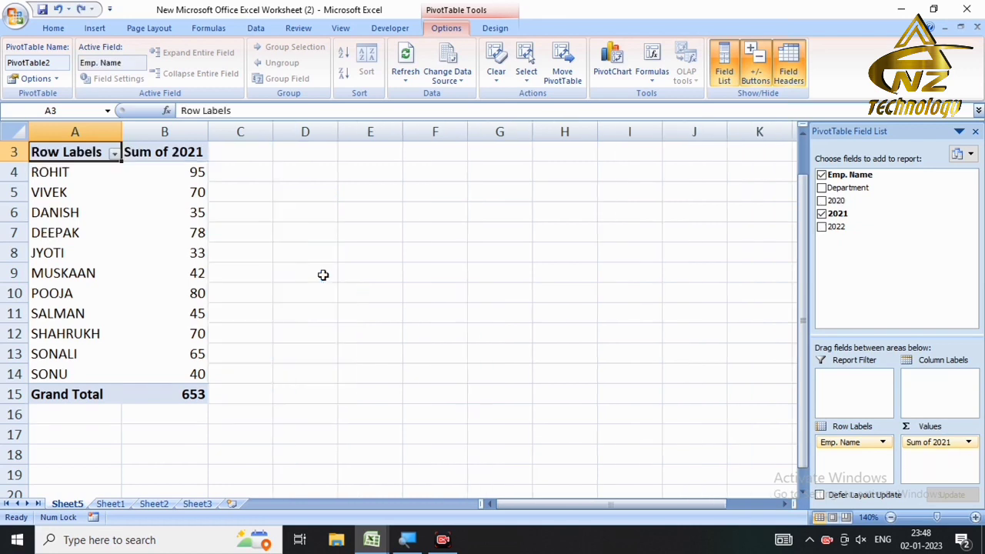
Step: Replace employee rows and 2021 sums with Department rows, trying then removing 2022 sums
left_click(822, 215)
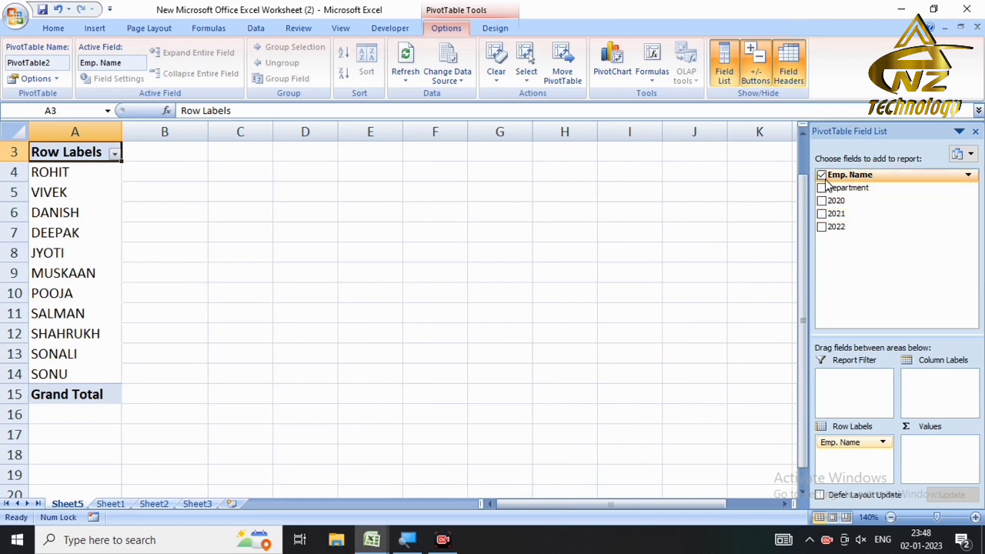
left_click(822, 176)
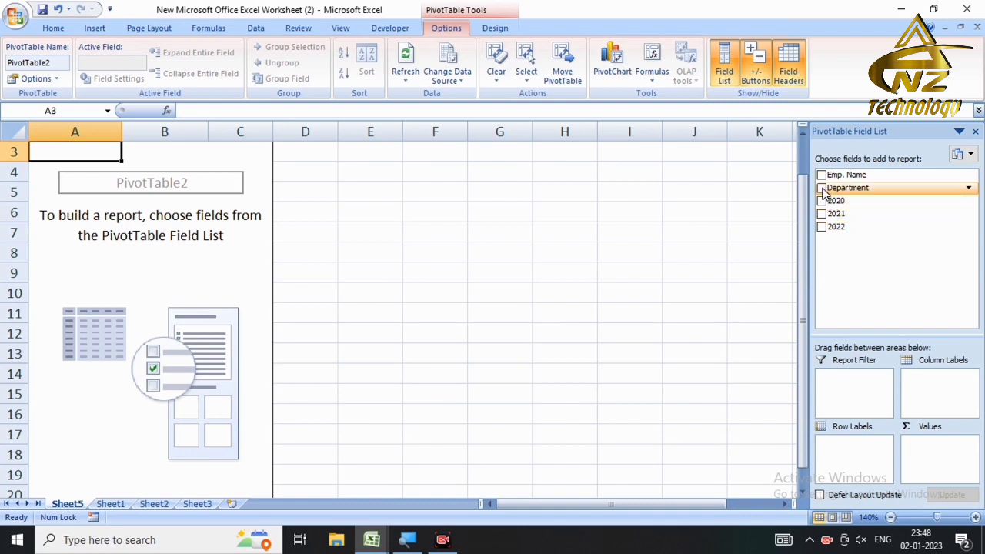
left_click(821, 189)
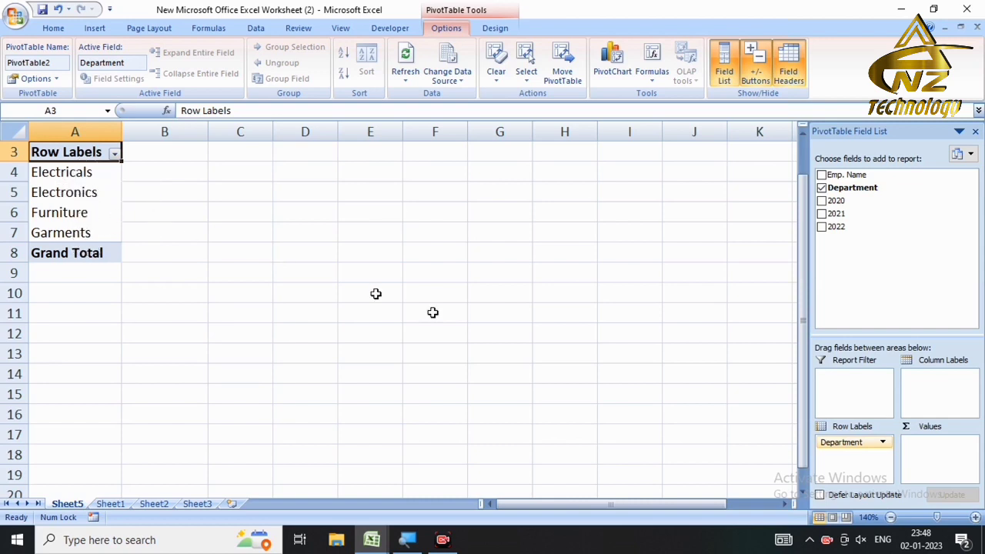
left_click(822, 227)
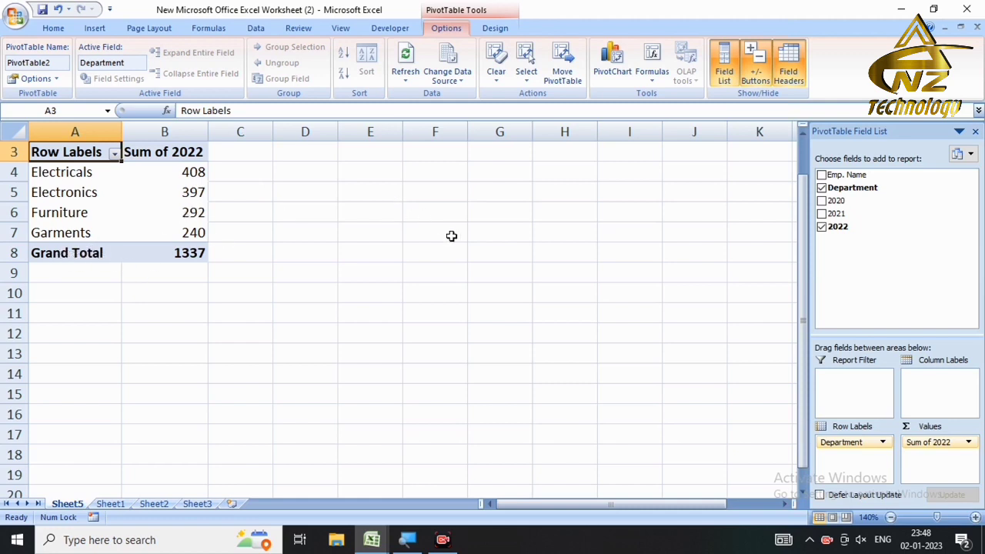
left_click(822, 227)
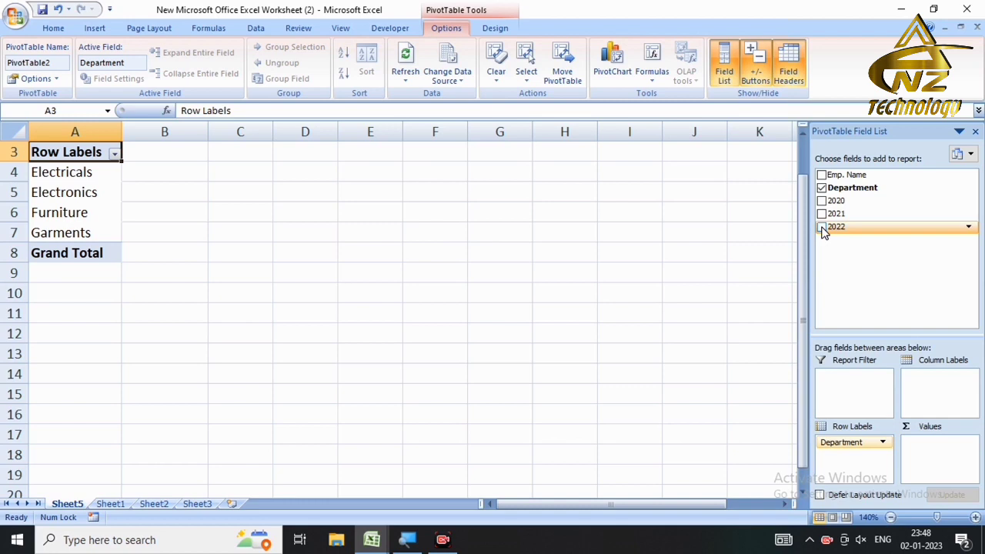
Step: Nest employee names under departments, then add and remove the 2020, 2021 and 2022 sums
left_click(822, 175)
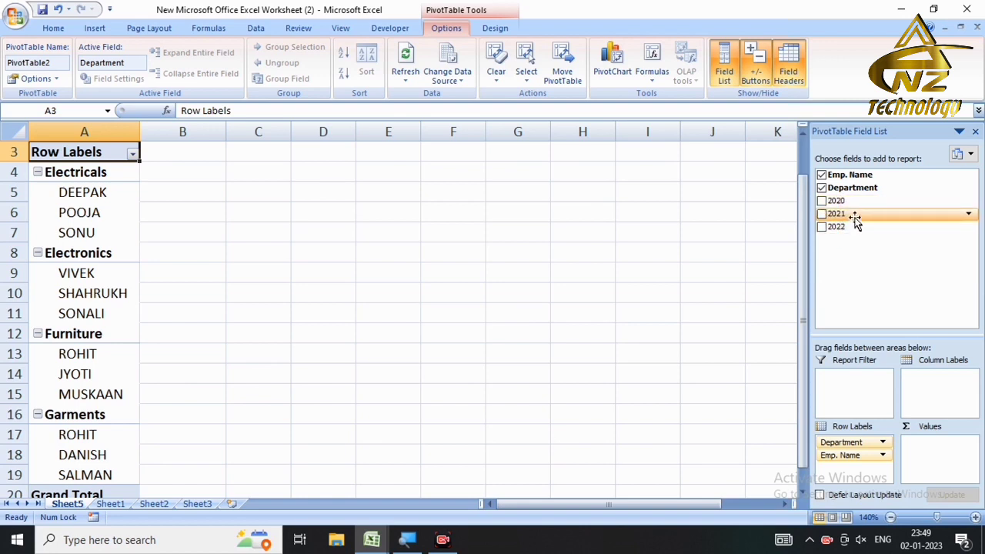
left_click(822, 201)
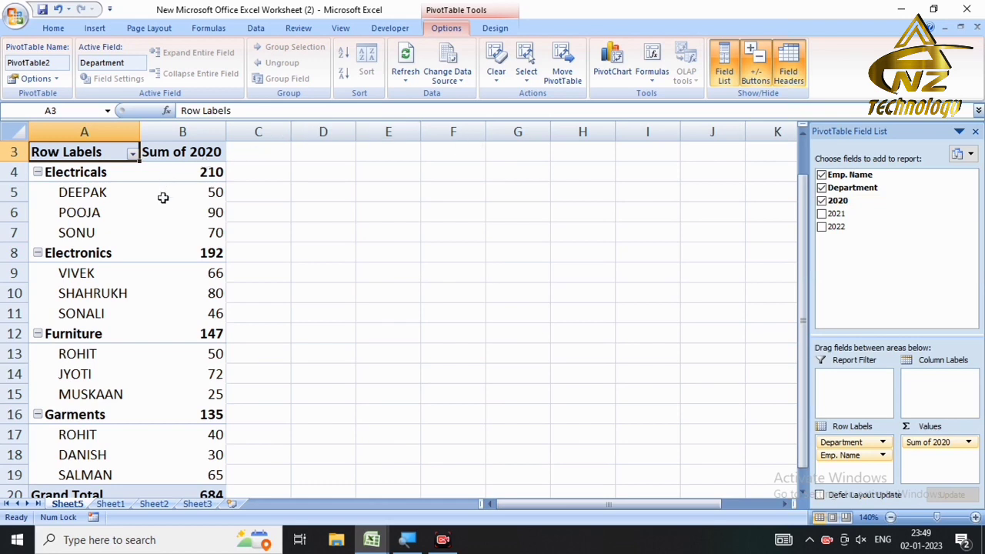
mouse_move(169, 207)
left_click(822, 215)
left_click(822, 227)
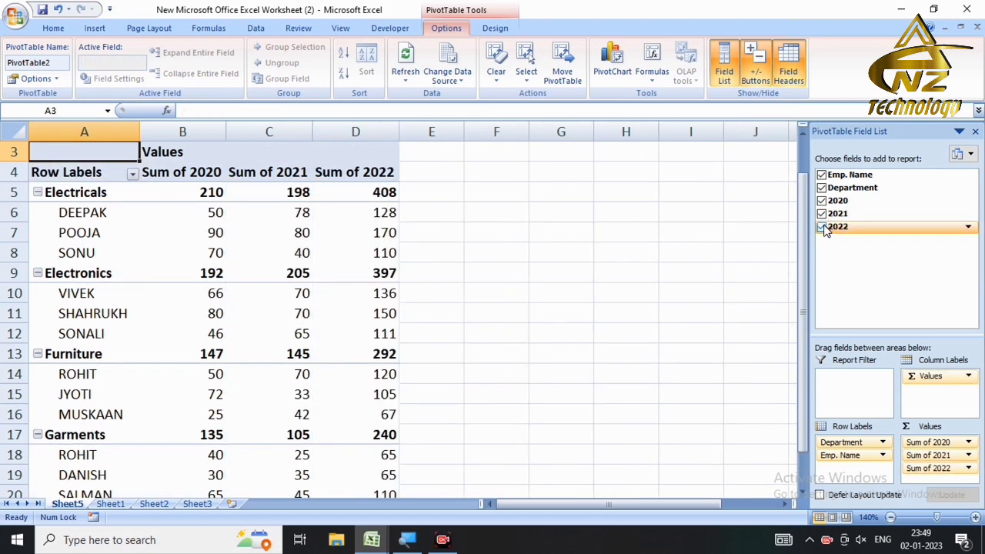
left_click(822, 228)
left_click(822, 214)
left_click(822, 201)
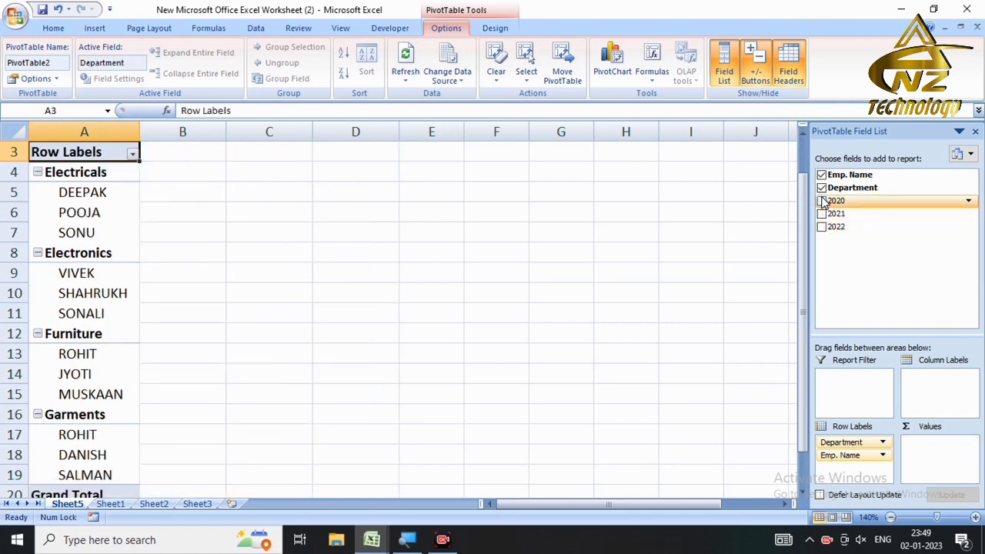
Step: Rebuild the pivot with Emp. Name rows and each employee's departments nested beneath
left_click(822, 188)
left_click(822, 176)
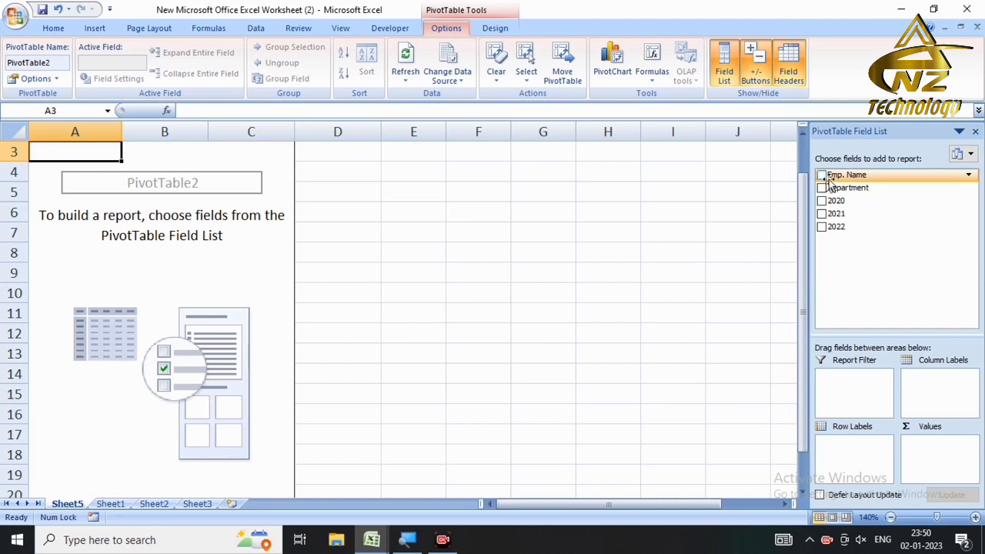
left_click(822, 175)
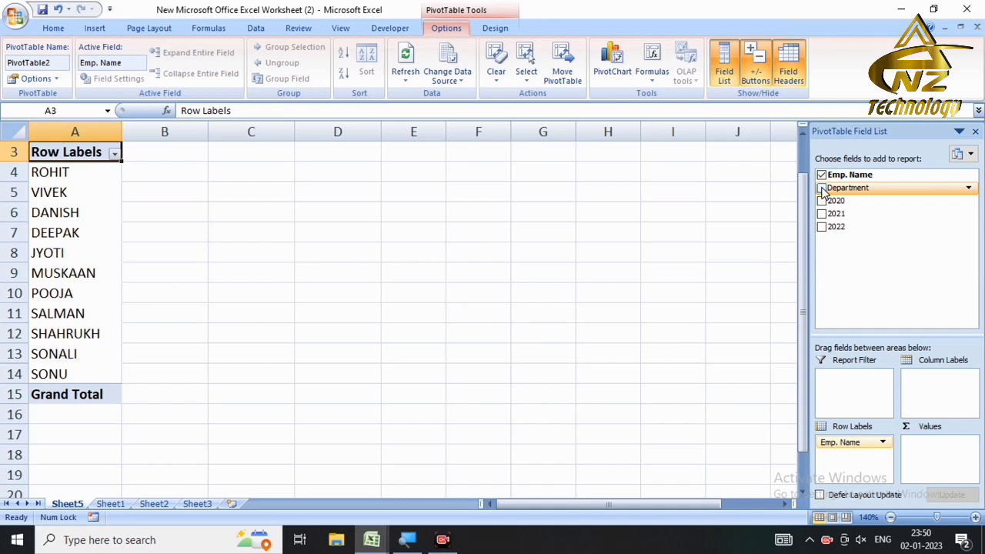
left_click(822, 188)
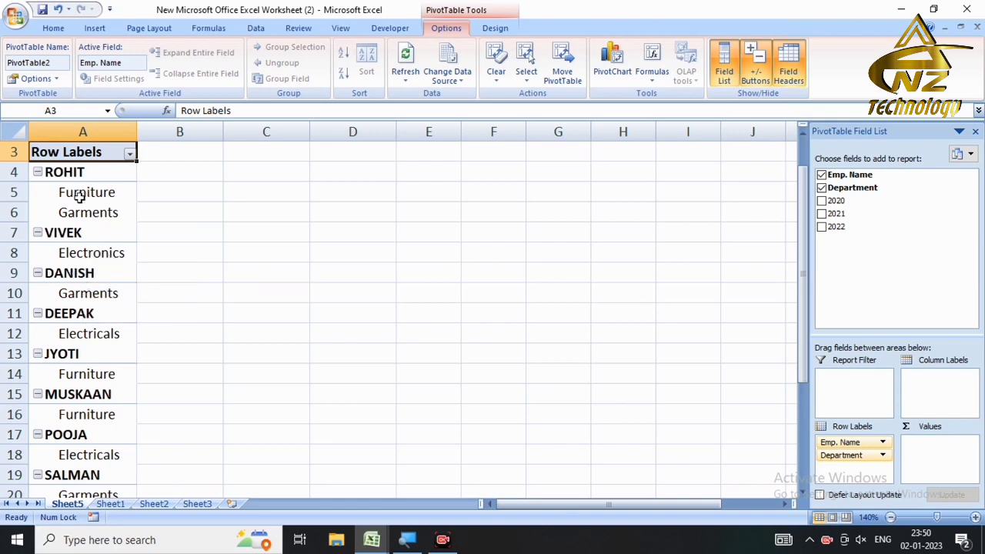
left_click(110, 504)
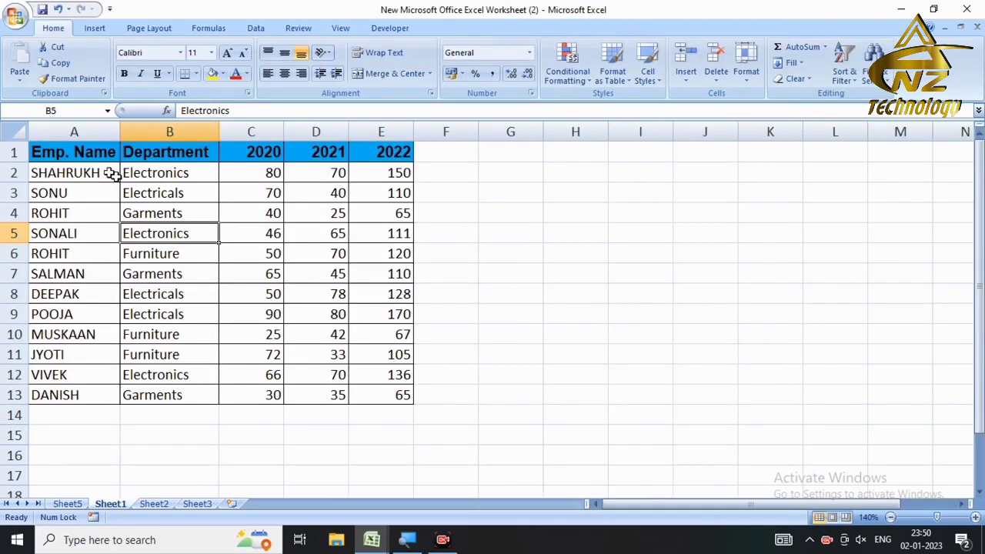
Step: On Sheet1, compare the repeated employee's rows 4 and 6 (Garments and Furniture departments)
left_click(47, 214)
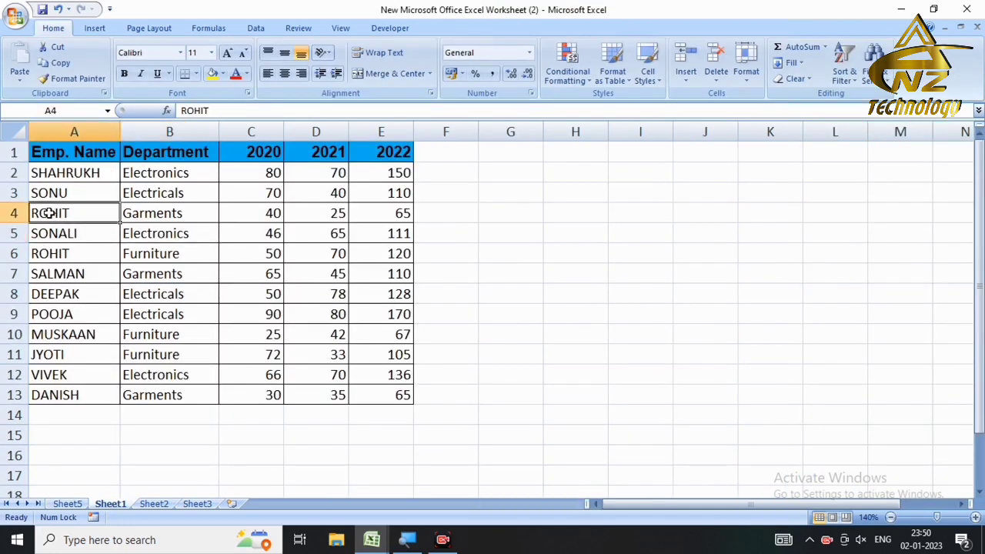
left_click(67, 254)
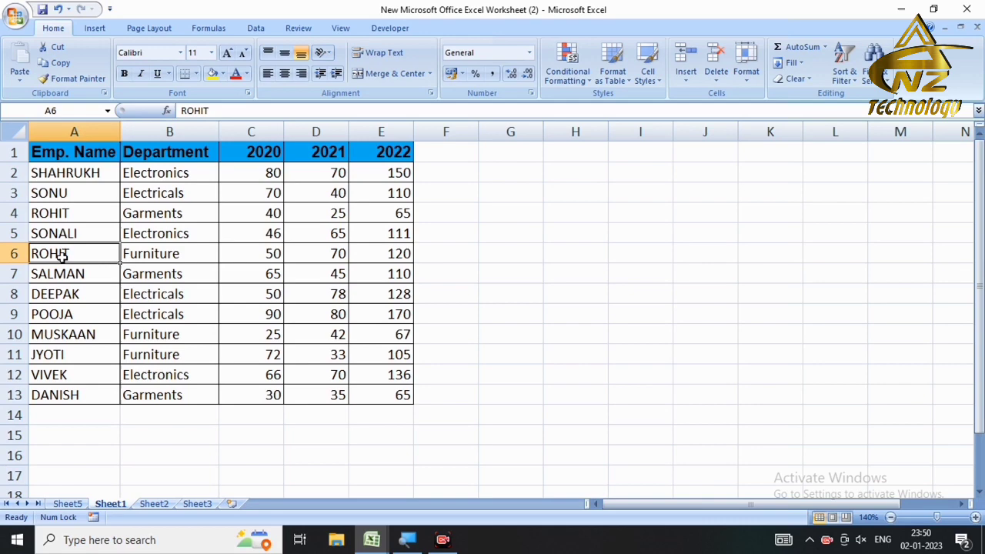
left_click(90, 218)
left_click(143, 216)
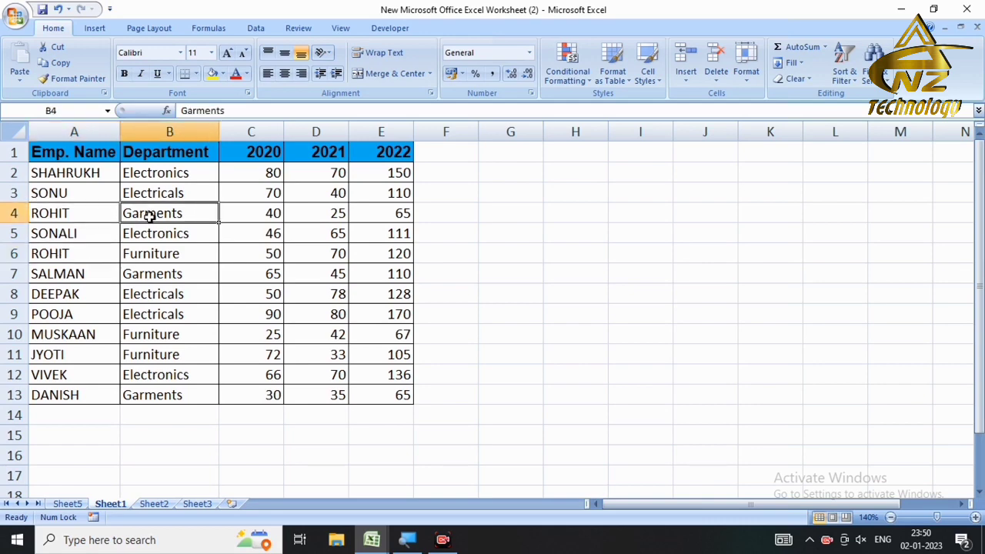
left_click(72, 256)
left_click(133, 256)
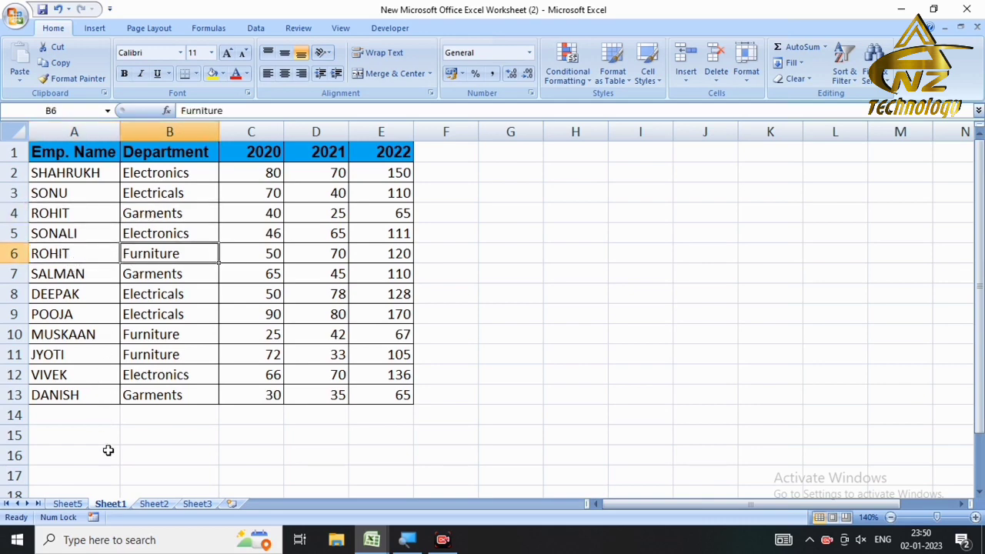
left_click(66, 504)
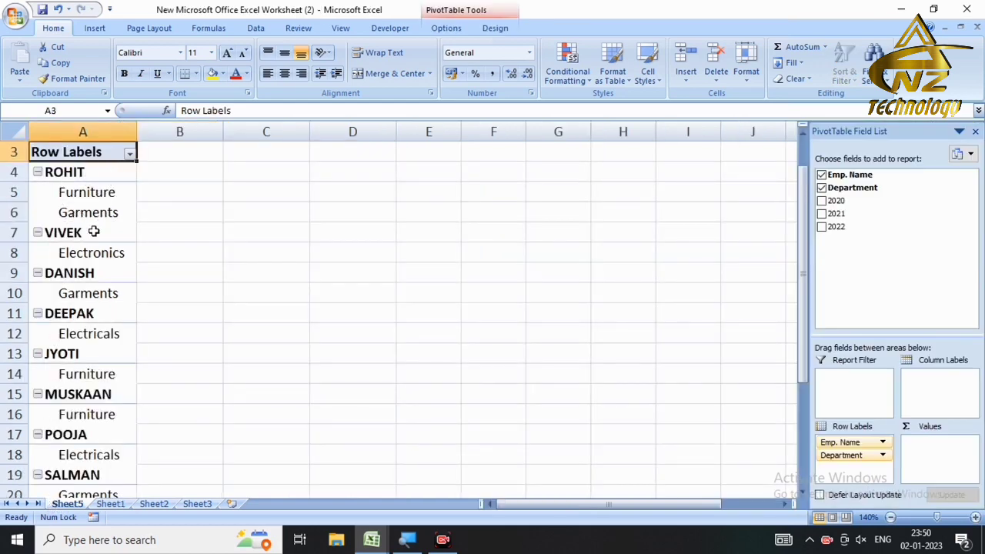
Step: Add and remove the 2020, 2021 and 2022 sums, then clear all row fields
left_click(821, 201)
left_click(821, 214)
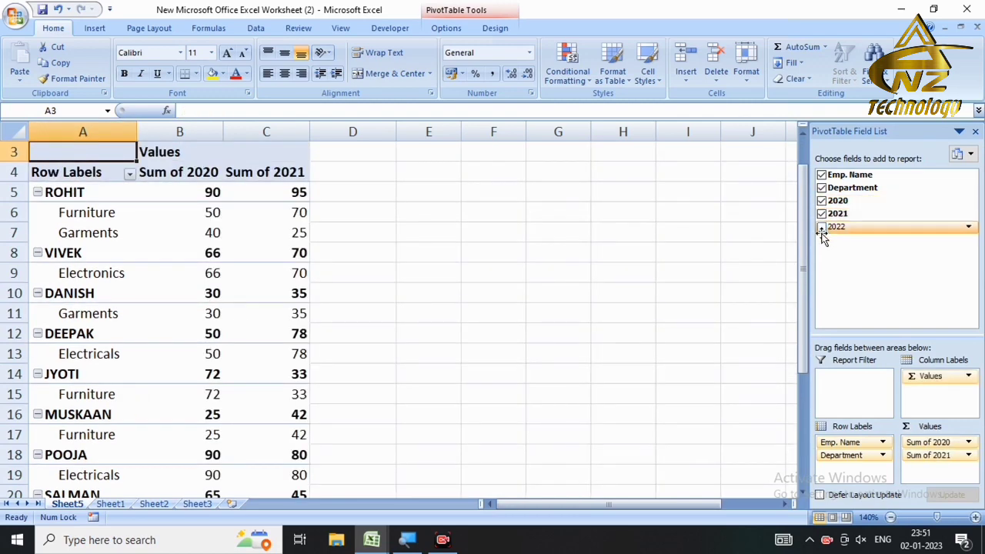
left_click(821, 227)
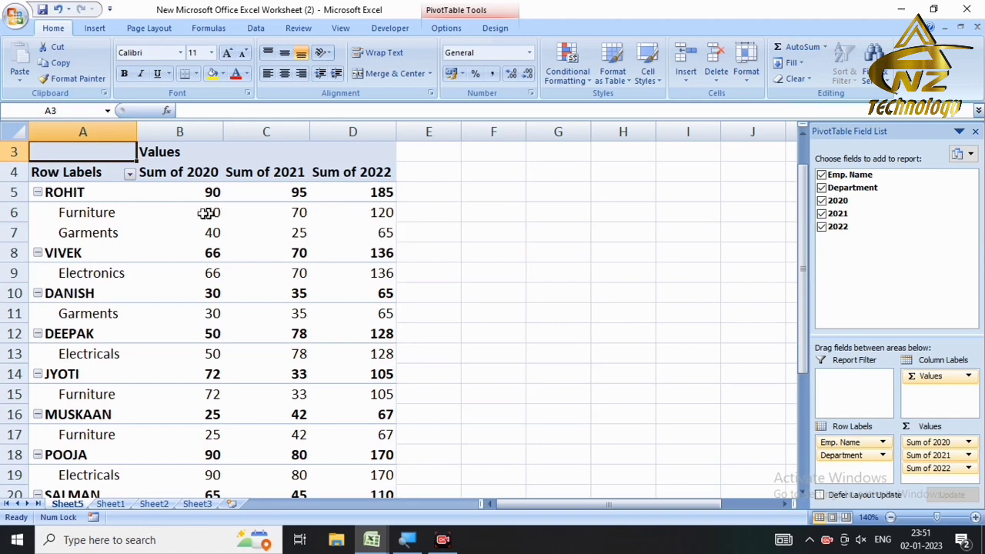
mouse_move(193, 212)
left_click(821, 226)
left_click(821, 213)
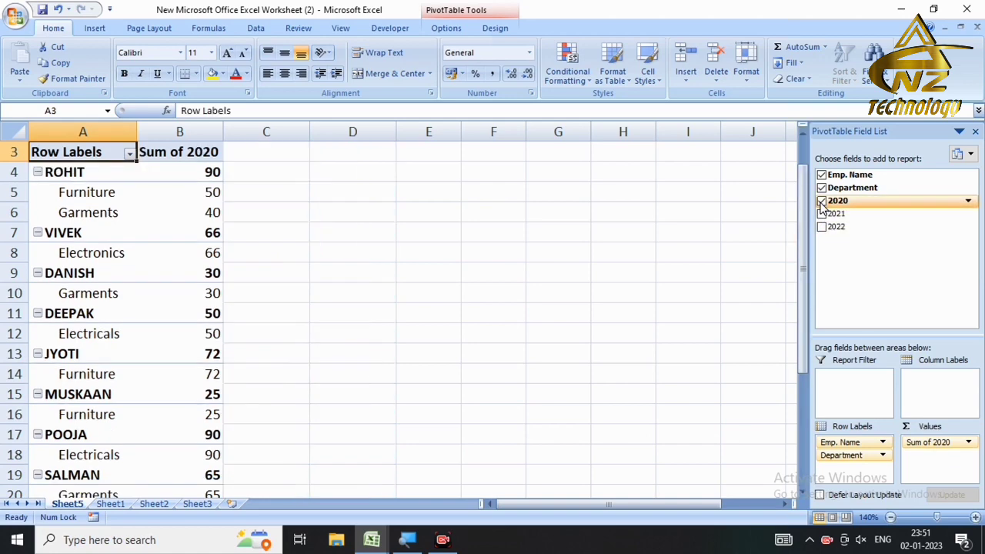
left_click(821, 200)
left_click(821, 187)
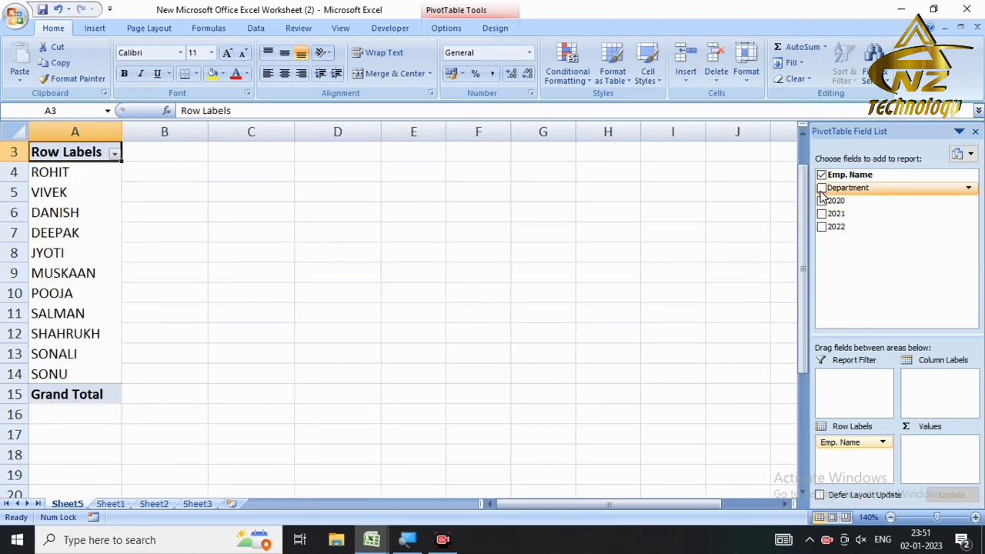
left_click(821, 175)
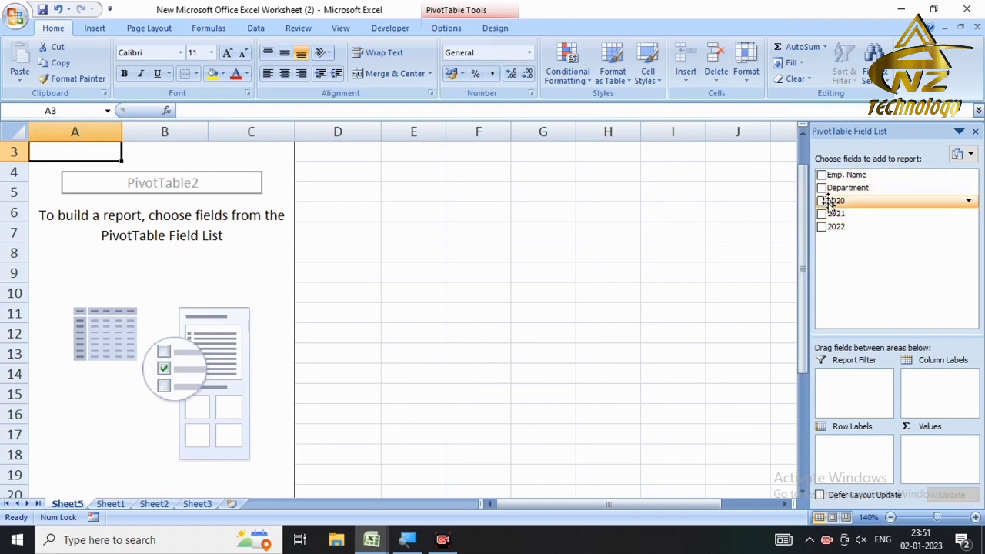
Step: Rebuild the pivot with employee names and Sum of 2020, 2021, 2022 (totals 684, 653, 1337)
left_click(822, 188)
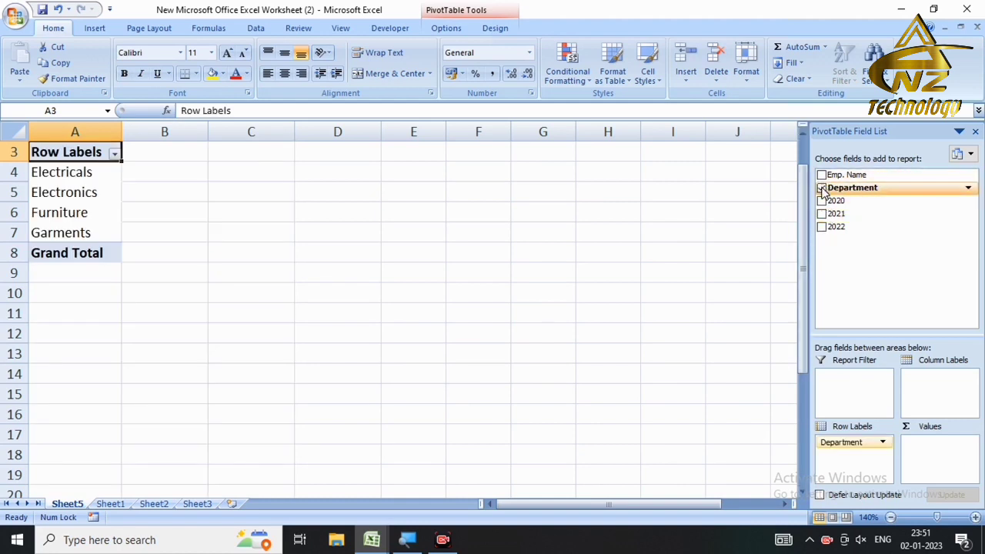
left_click(822, 188)
left_click(822, 176)
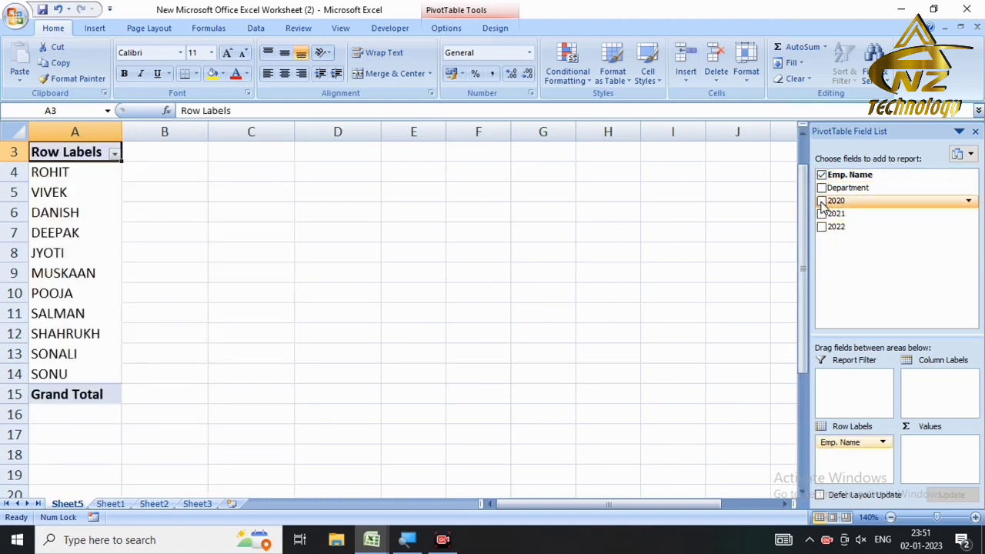
left_click(822, 201)
left_click(822, 214)
left_click(822, 227)
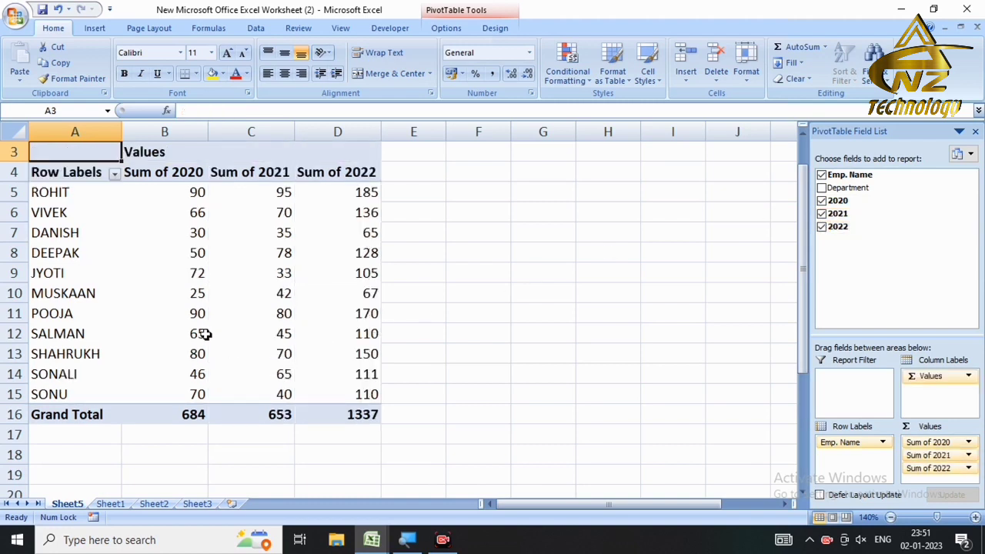
left_click(110, 504)
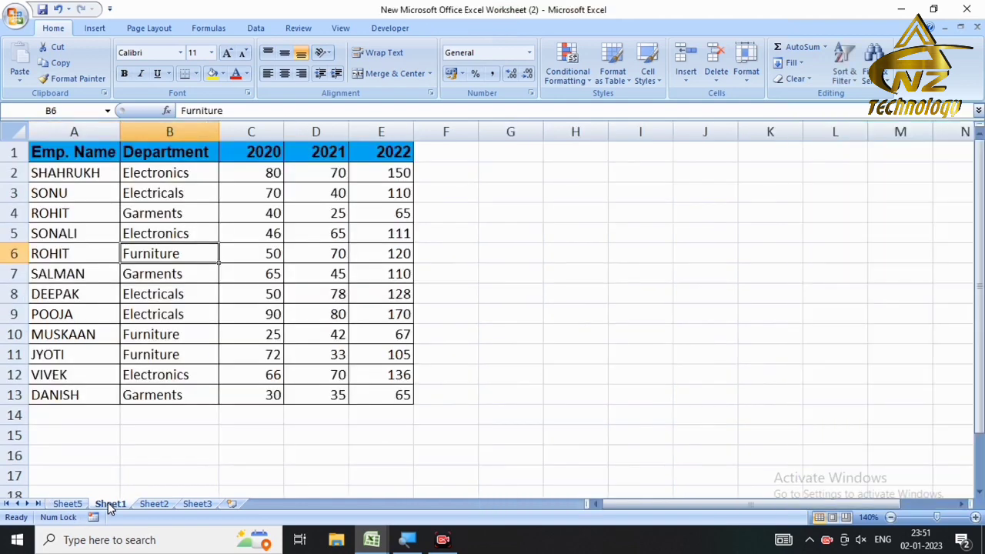
Step: After checking row 2's values, change cell B2's department to Garments via AutoComplete
left_click(253, 175)
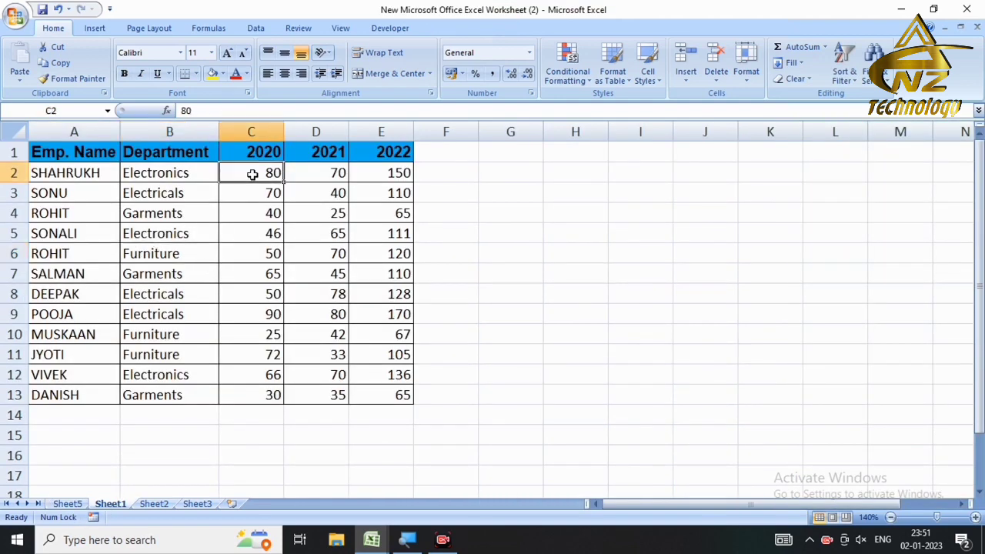
key("Left")
key("Left")
key("Right")
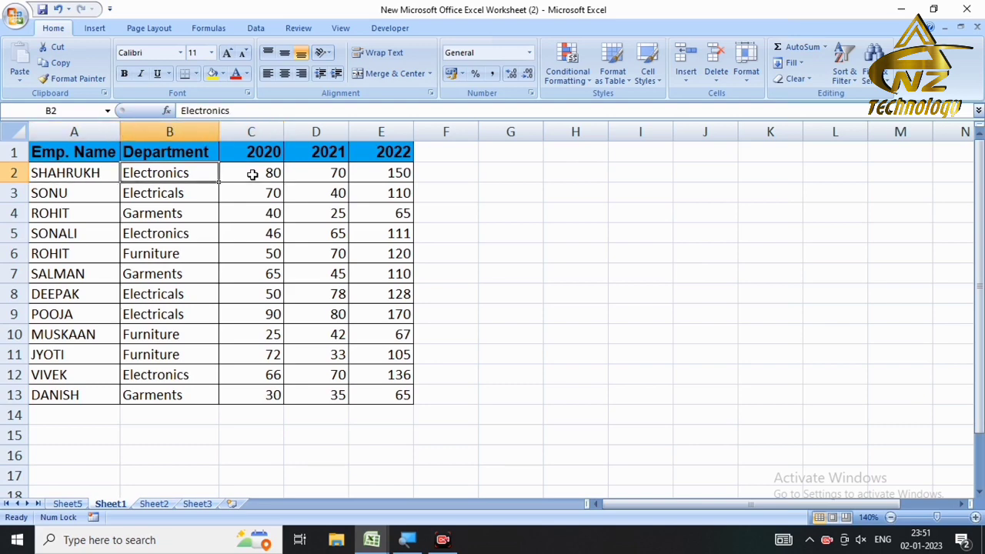
key("Left")
key("Right")
key("Down")
key("Down")
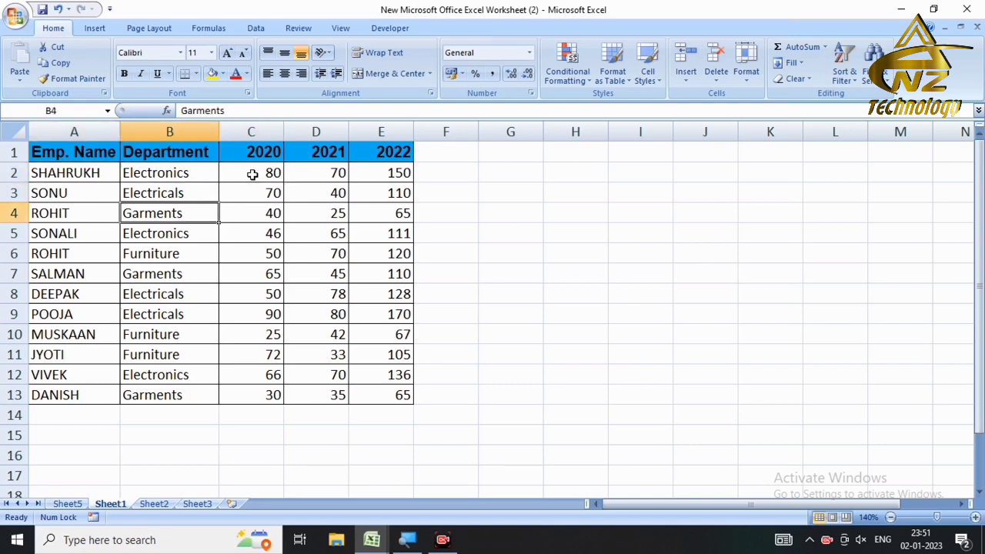
left_click(158, 176)
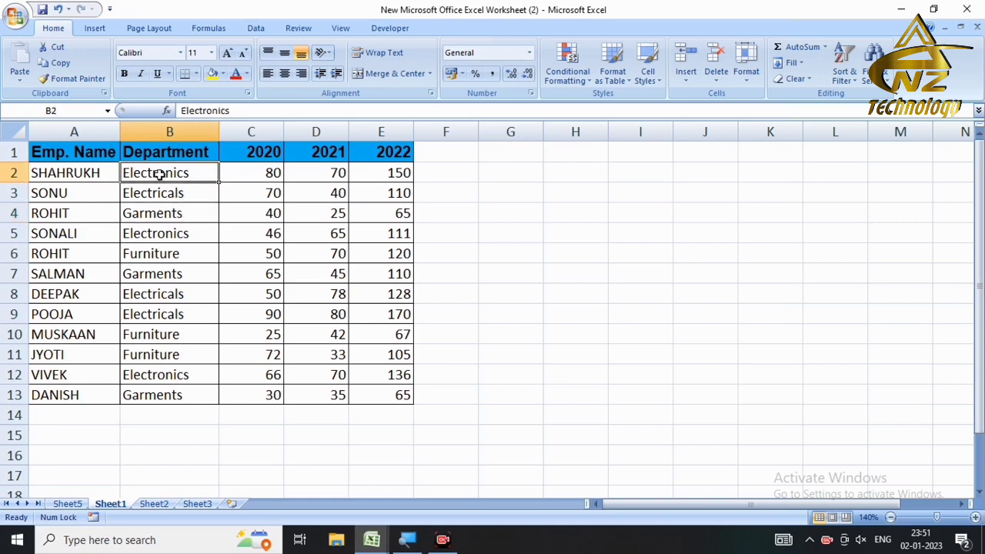
type("gar")
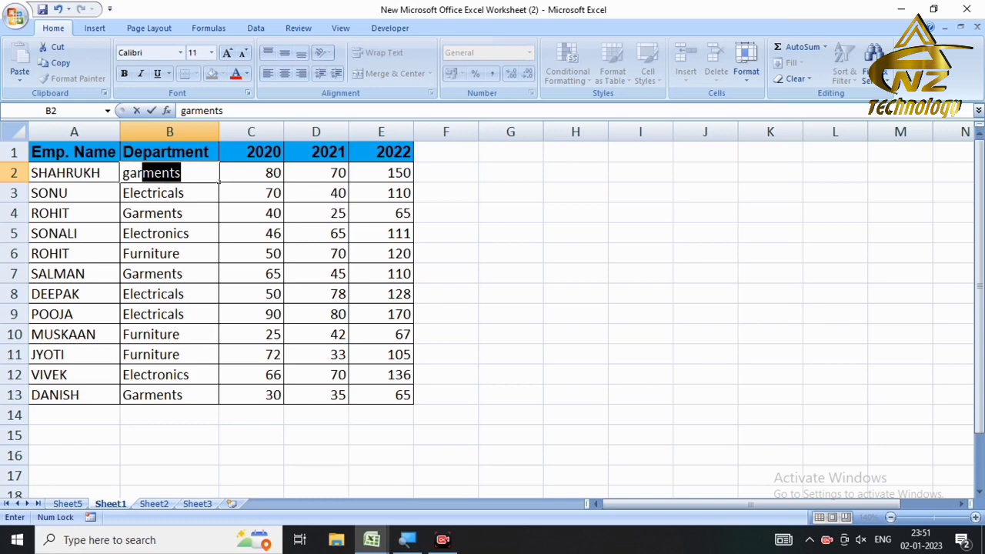
key("Return")
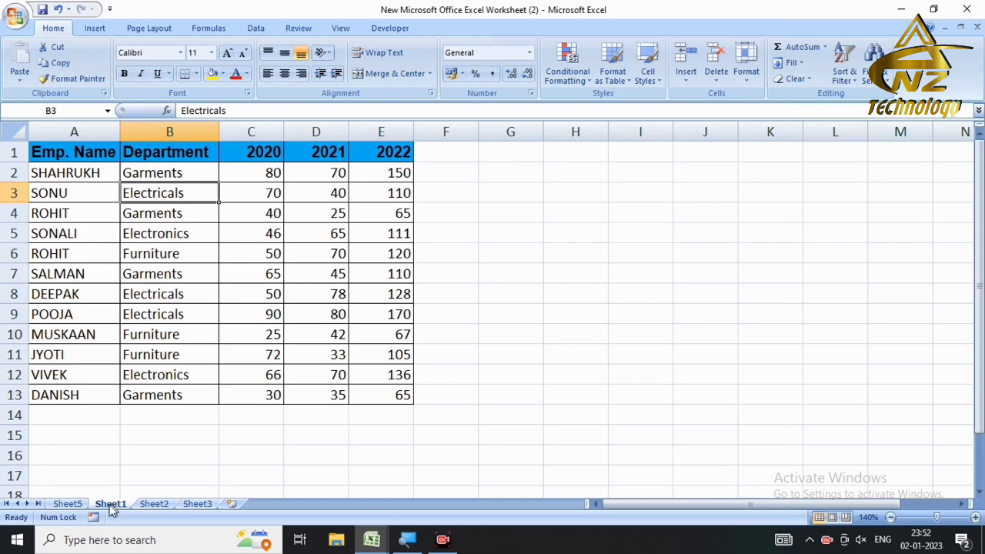
left_click(75, 505)
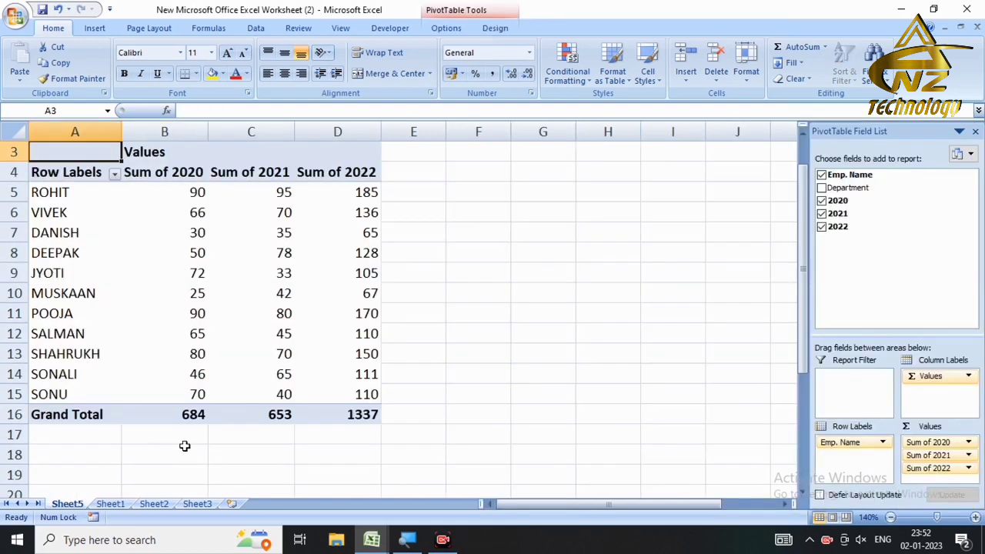
Step: Nest Department under each employee in the Sheet5 pivot rows, then return to Sheet1
left_click(92, 353)
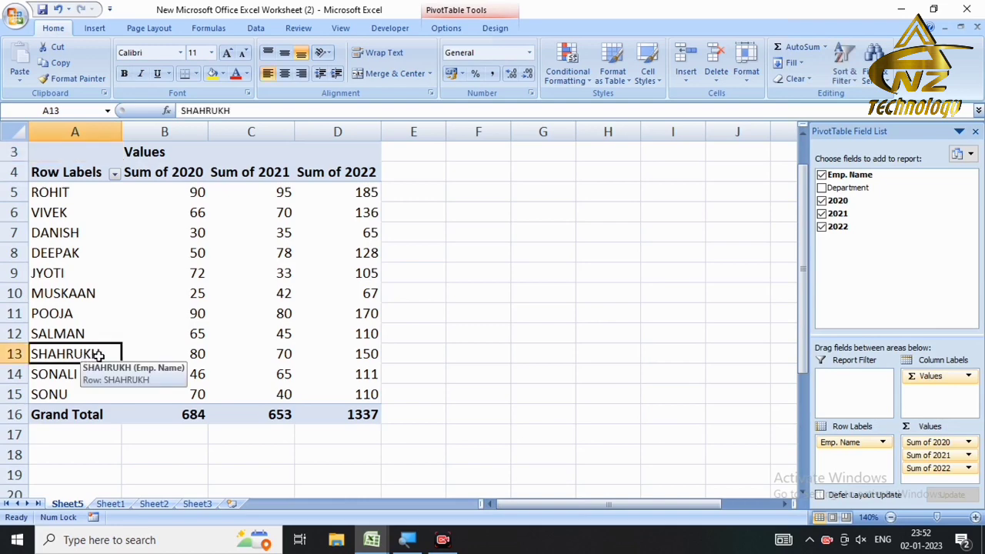
left_click(822, 188)
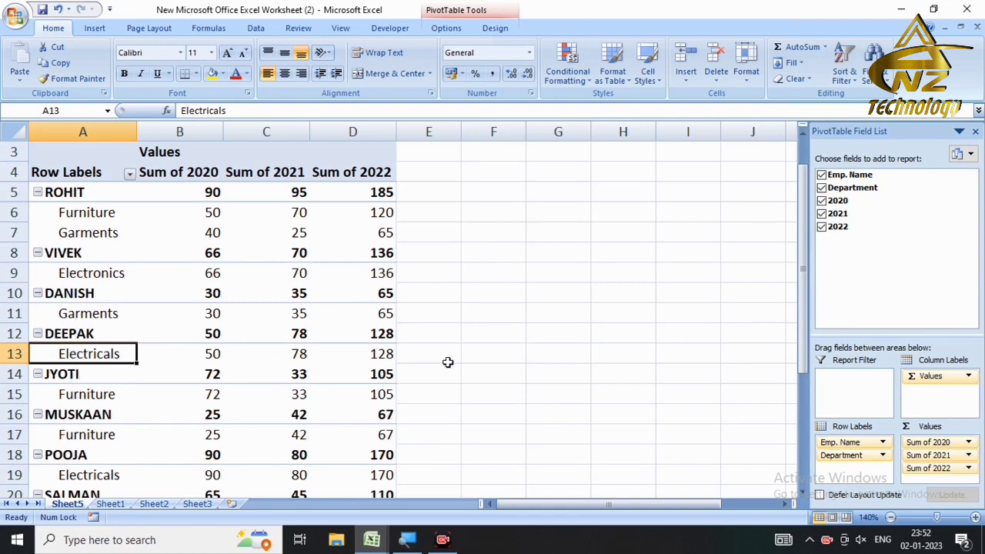
left_click_drag(805, 193, 805, 282)
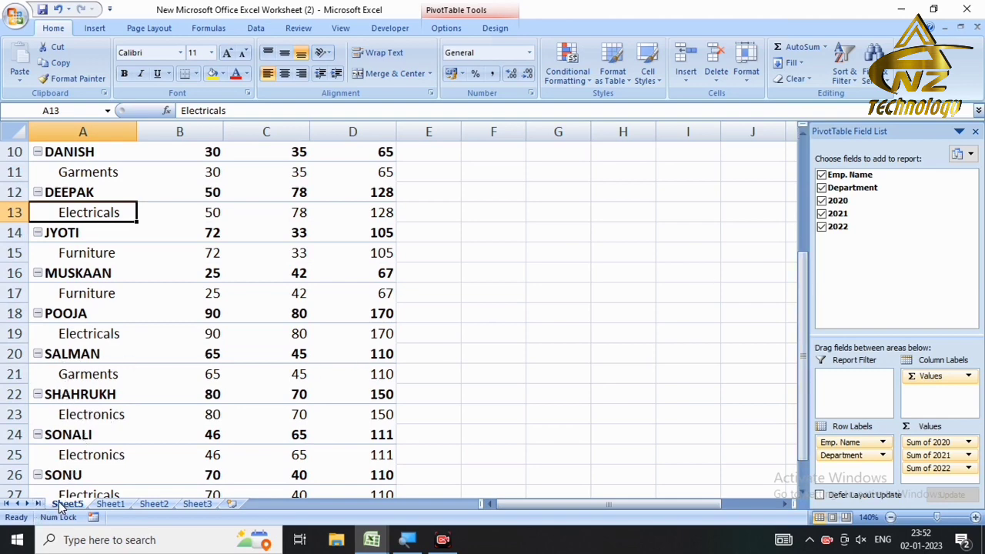
left_click(104, 505)
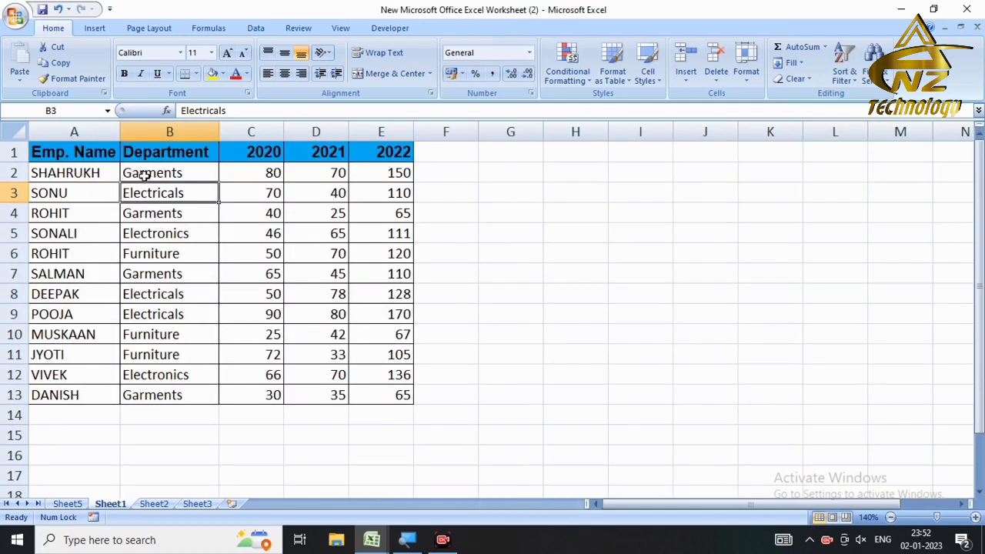
Step: Return to the Sheet5 pivot and select cells in and around it, ending on A13
left_click(67, 504)
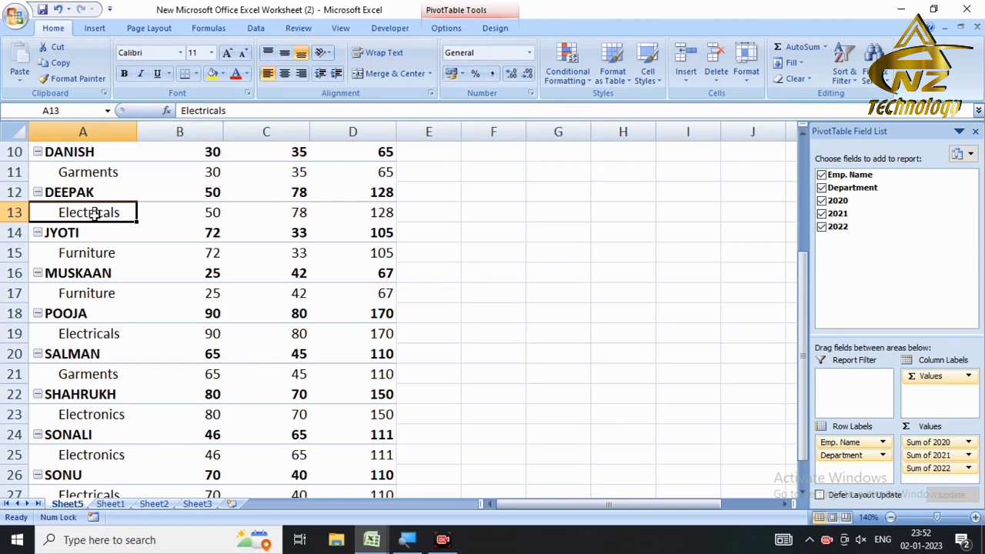
left_click(83, 233)
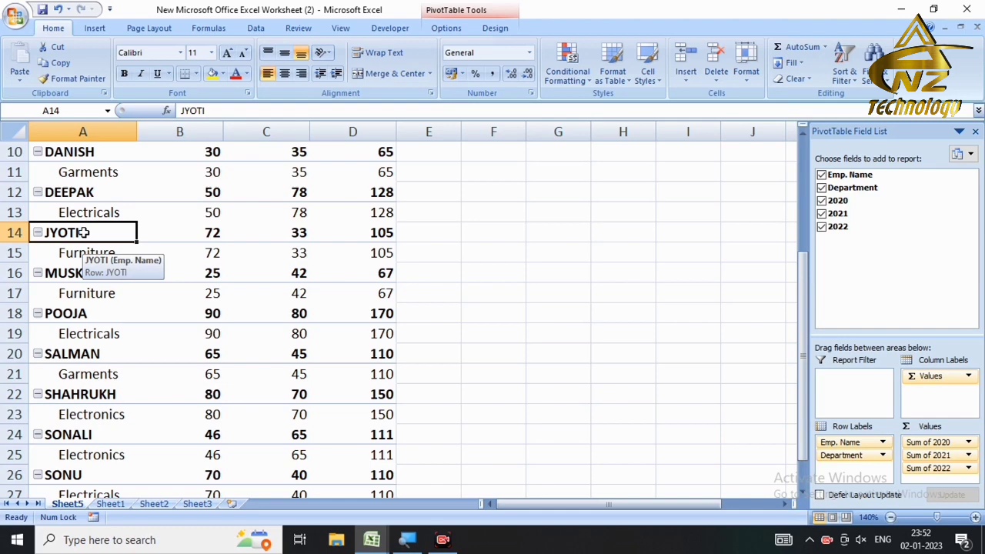
left_click(607, 251)
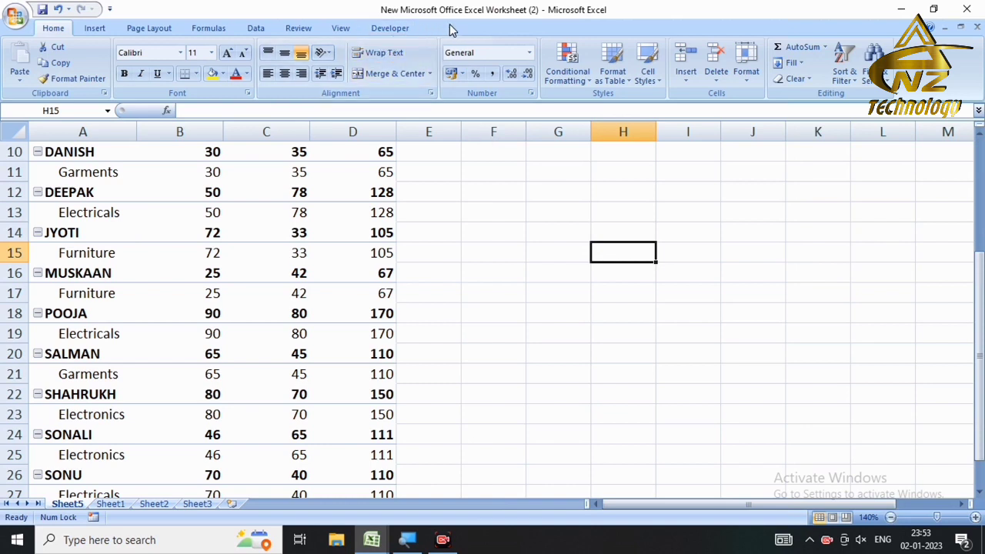
left_click(92, 217)
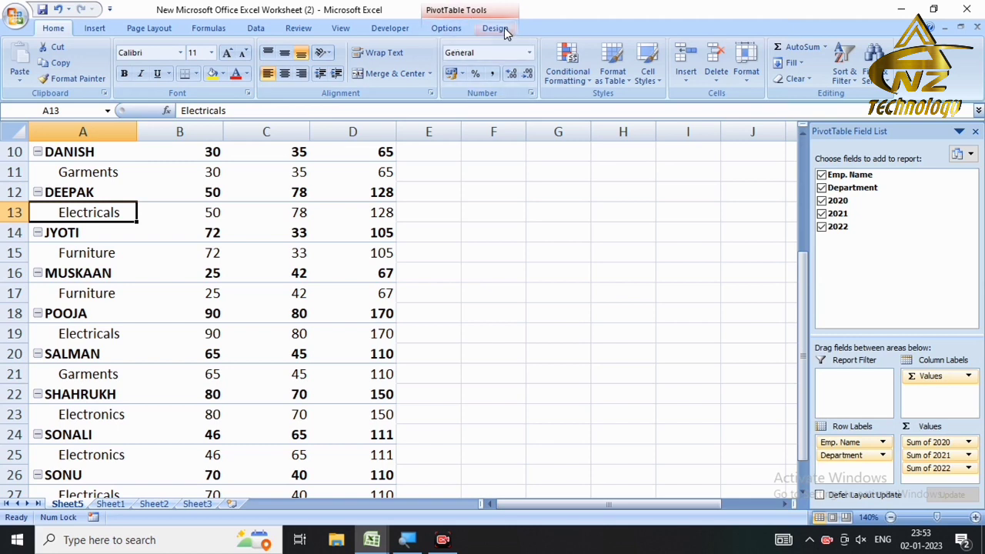
Step: Refresh the PivotTable so row 23 changes from Electronics to Garments
left_click(443, 29)
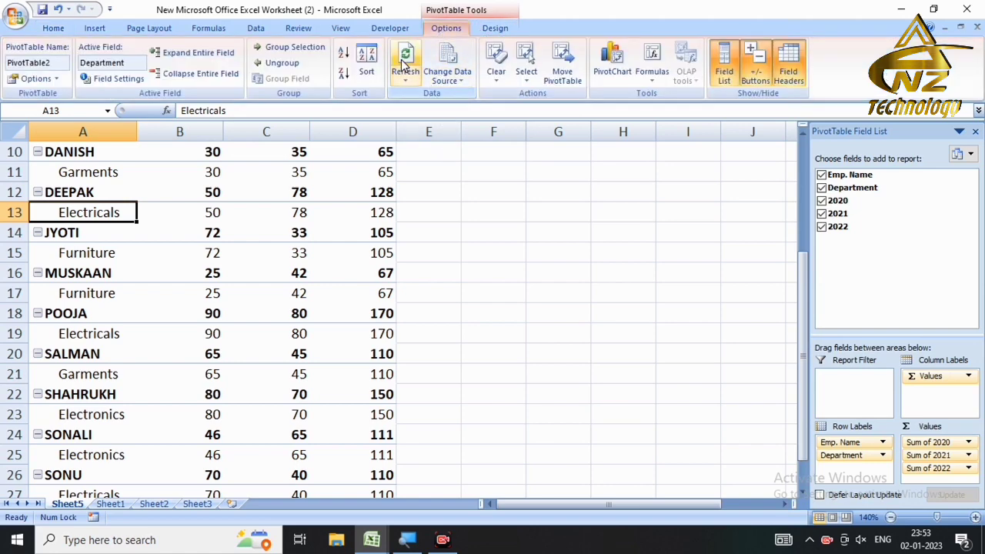
left_click(404, 78)
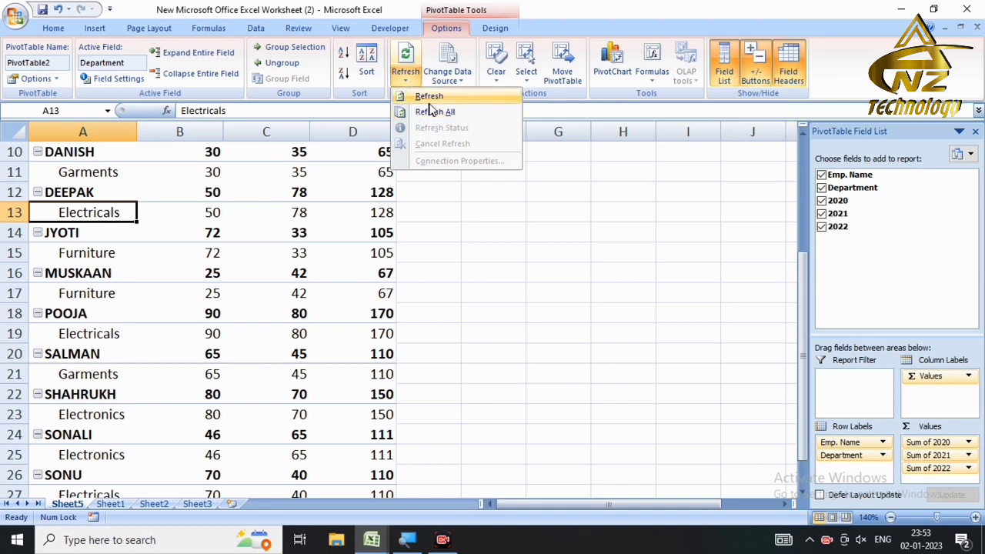
left_click(431, 112)
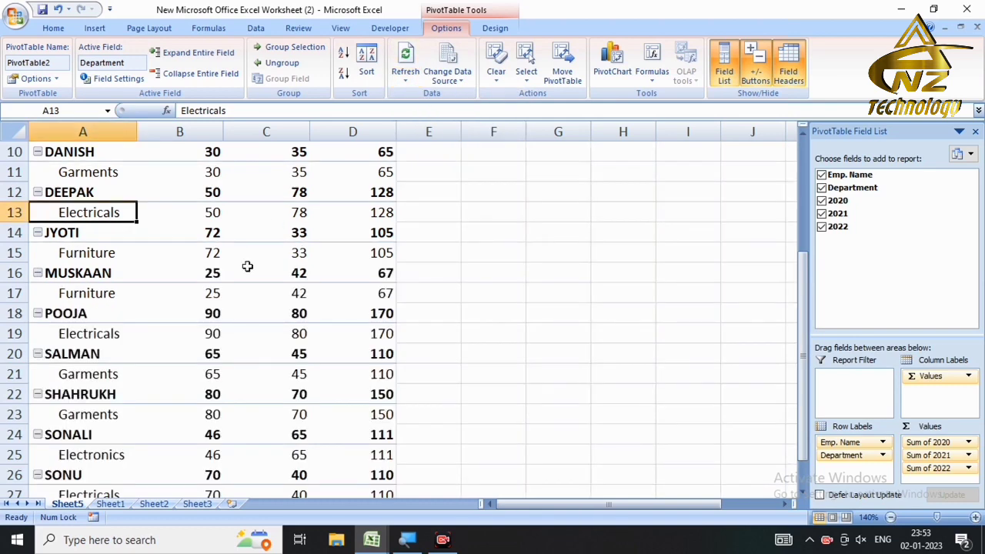
left_click(555, 306)
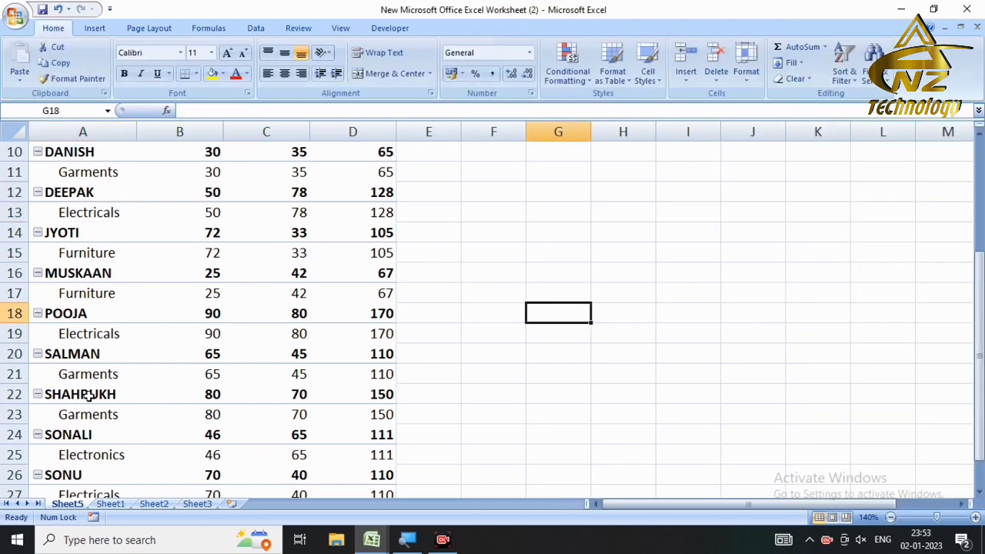
Step: Check the refreshed employee and Garments rows in A22:A23, then go back to Sheet1
left_click(88, 395)
left_click(86, 416)
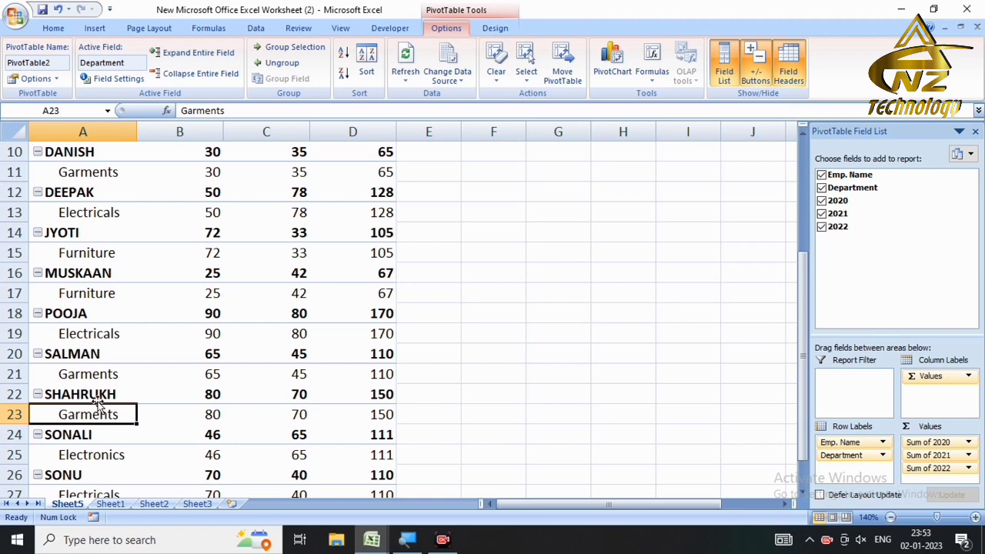
left_click(110, 504)
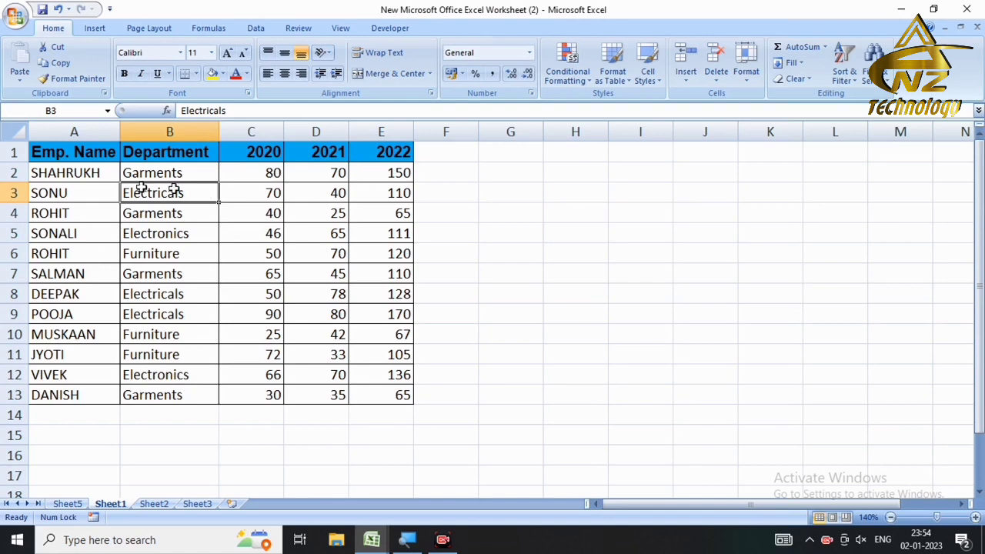
Step: Enter the heading 2020+2021+2022 in F1 and AutoFit column F to fit it
left_click(453, 157)
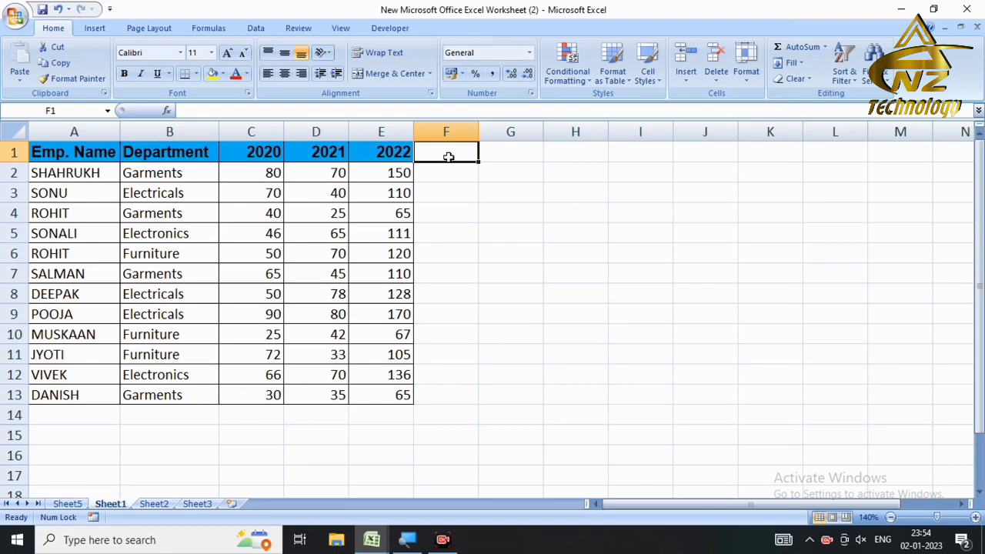
key("Left")
key("Right")
type("2")
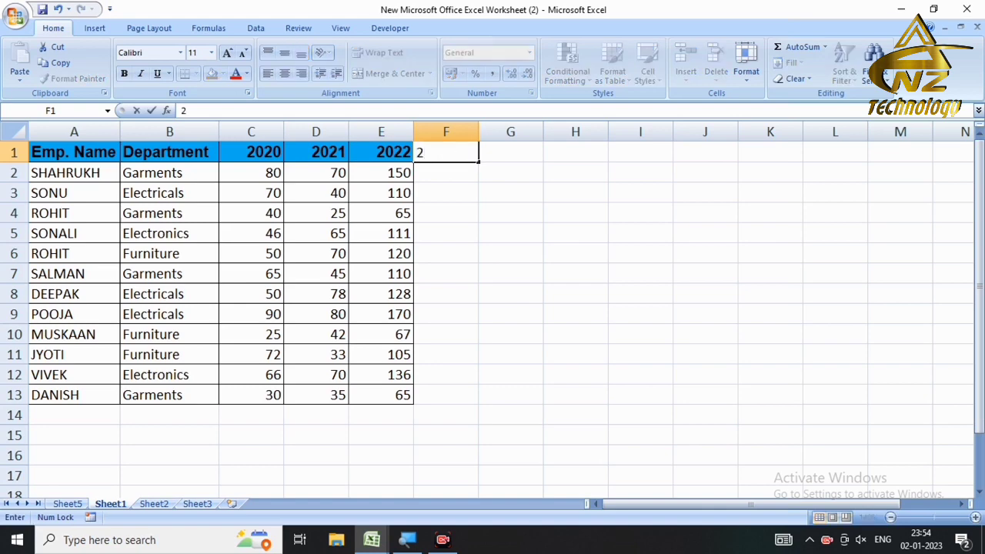
type("020+2021")
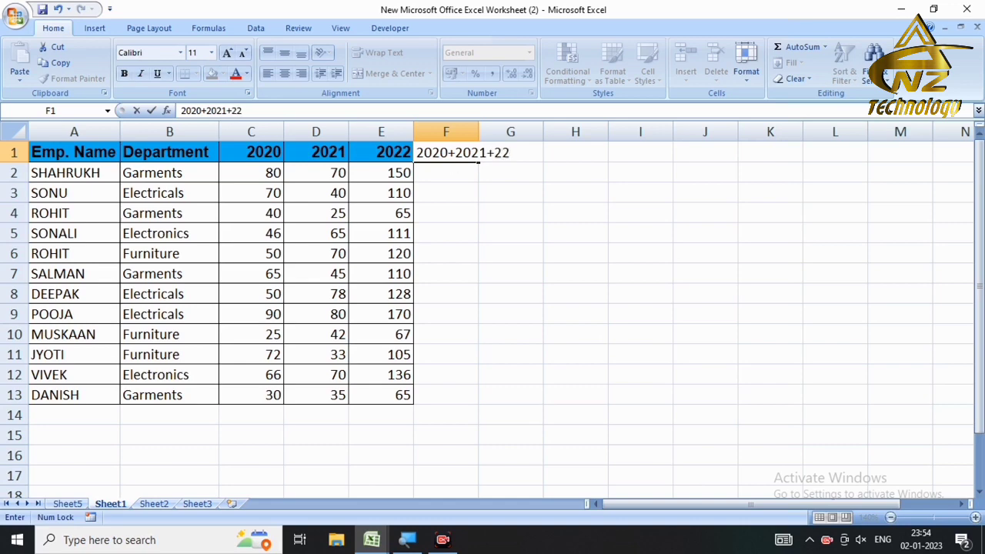
type("+2022")
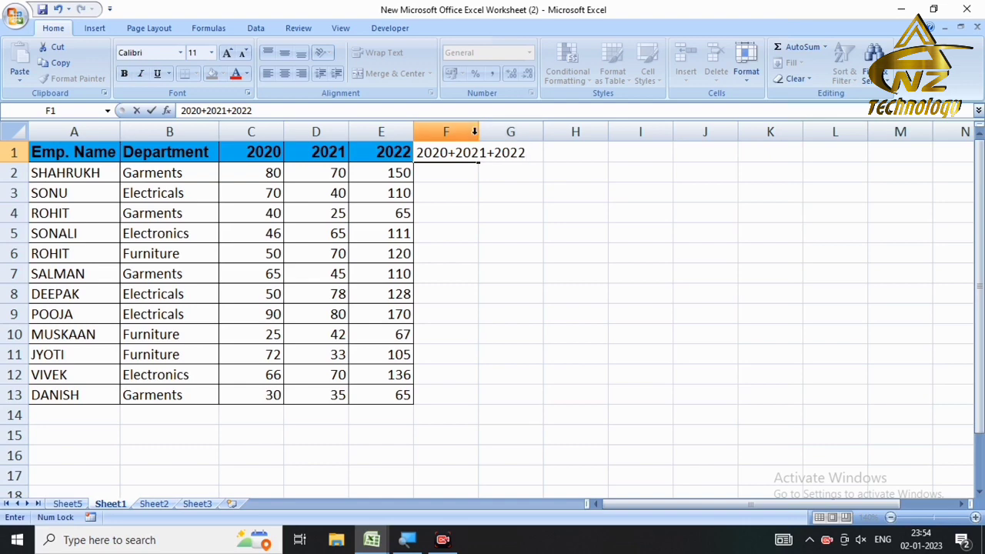
double_click(478, 131)
left_click(468, 166)
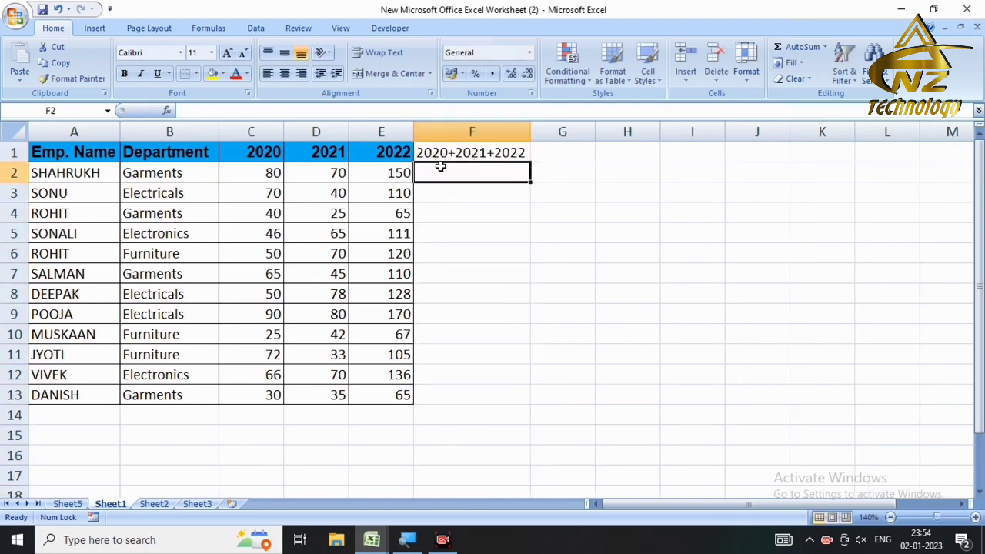
Step: Fill F2:F13 with =SUM(C2:E2) row totals, running from 300 down to 130
type("=sume")
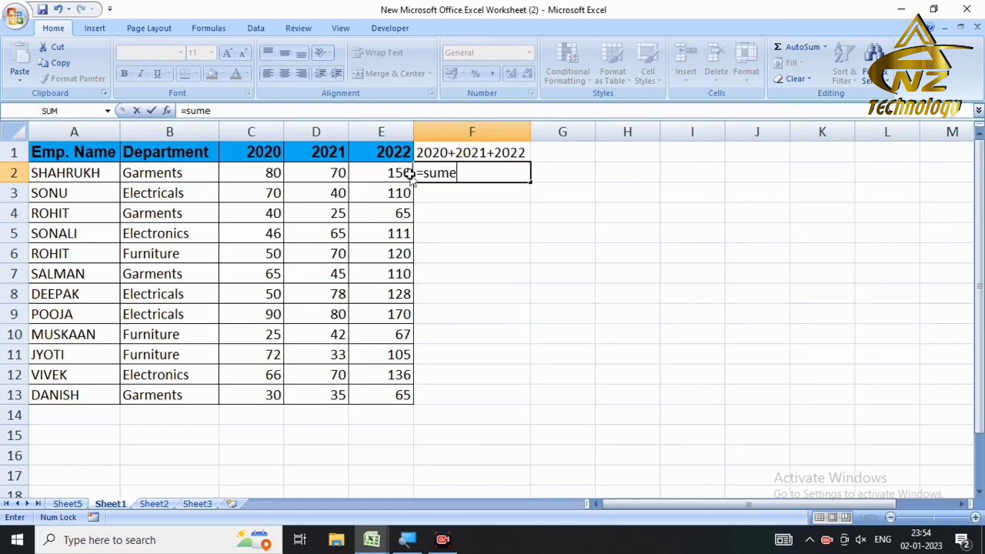
key("BackSpace")
type("(")
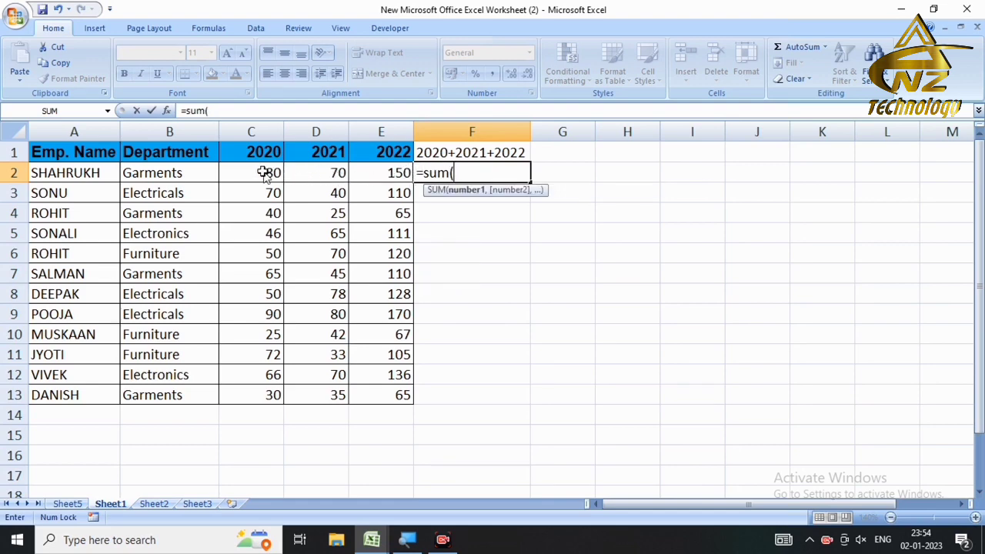
left_click_drag(264, 172, 367, 172)
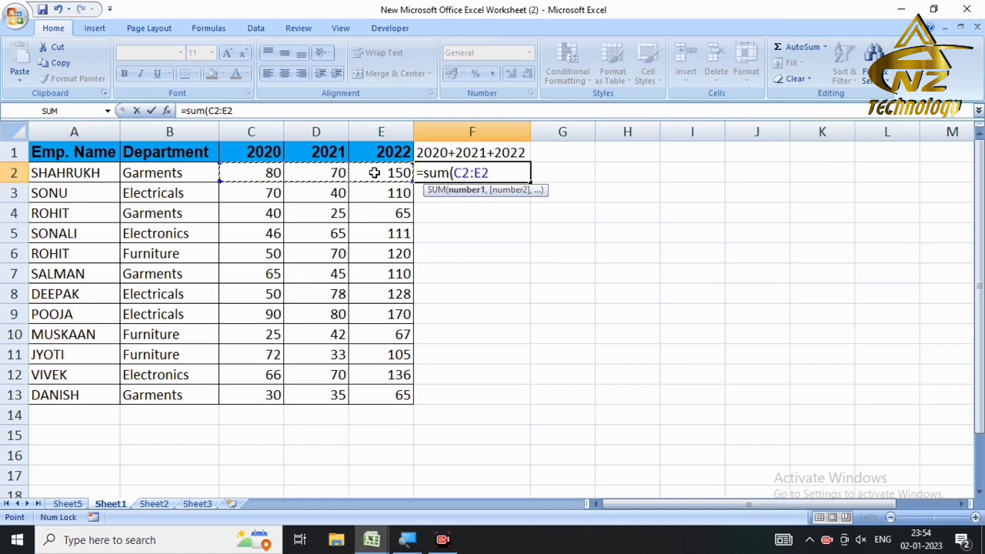
key("Return")
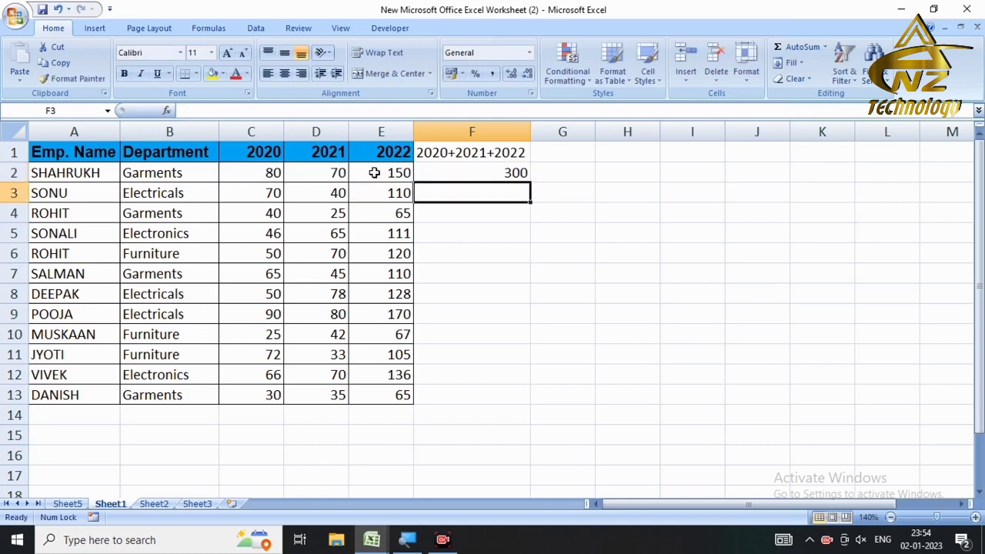
left_click(429, 171)
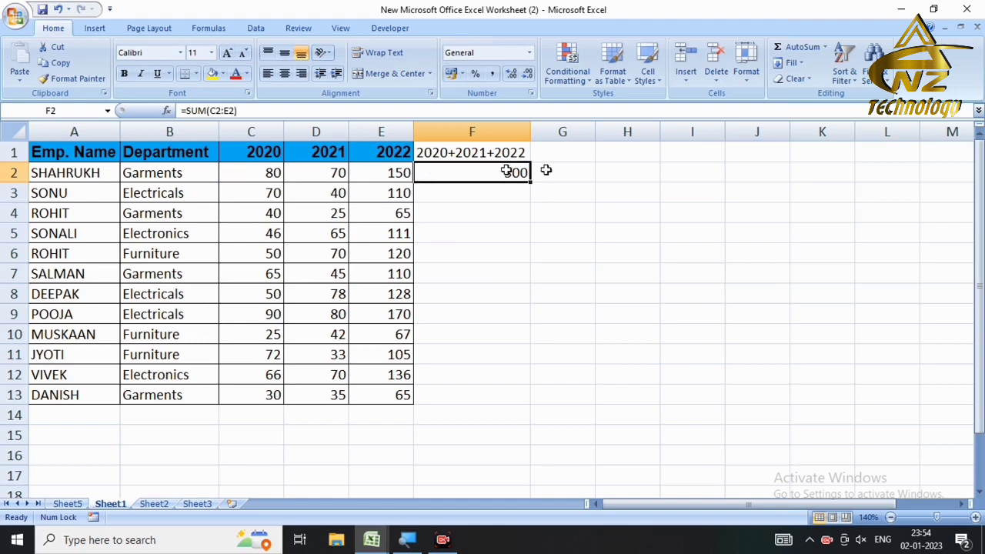
left_click_drag(530, 180, 534, 411)
left_click(427, 153)
left_click_drag(401, 153, 504, 371)
left_click(453, 197)
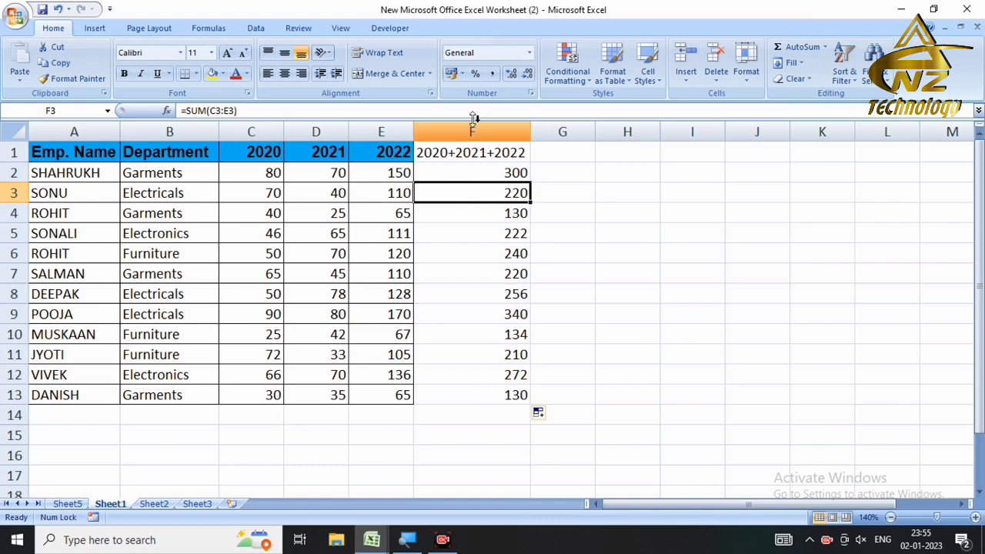
left_click(451, 151)
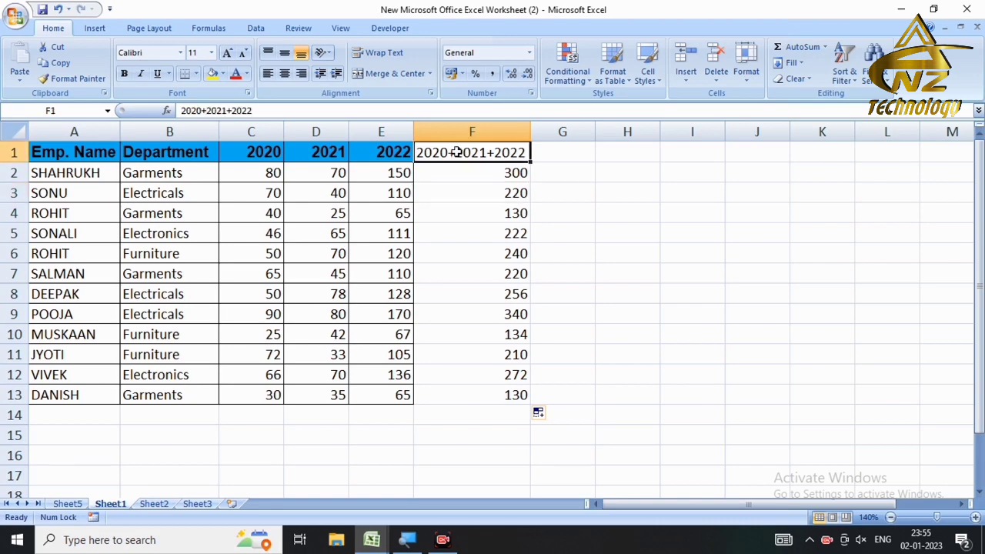
Step: Format-paint column E's heading and data styles onto F1 and F2:F13, then go to Sheet5
left_click(380, 153)
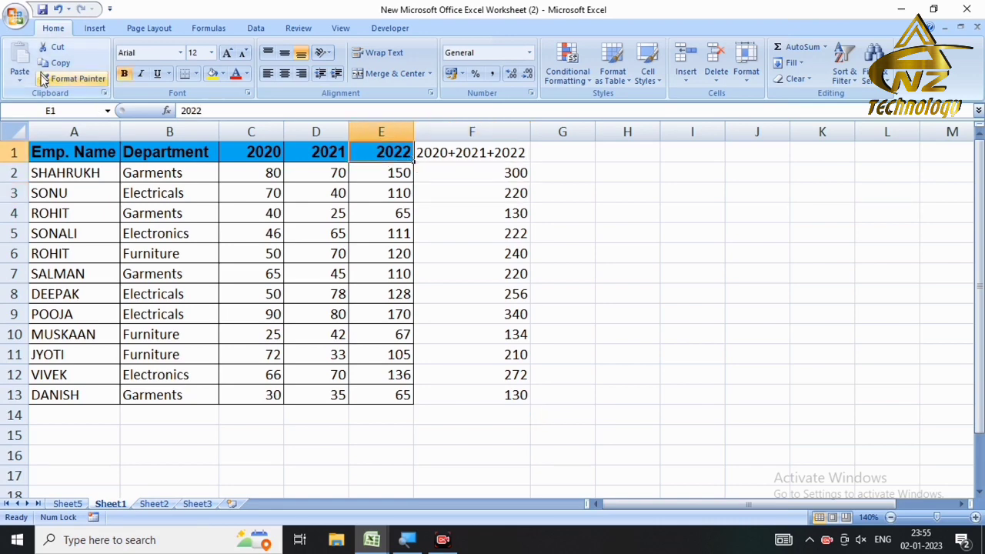
left_click(69, 77)
left_click(437, 148)
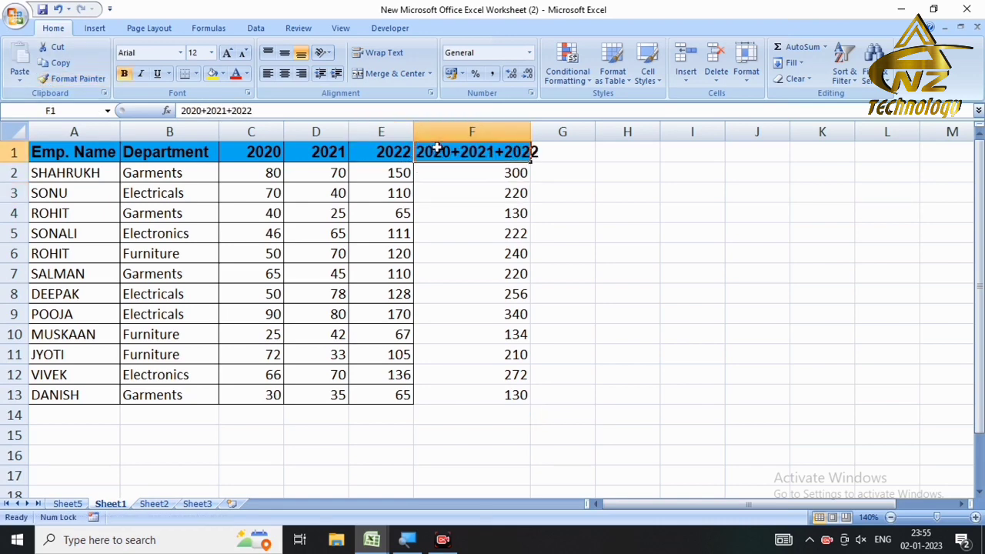
left_click_drag(435, 149, 414, 146)
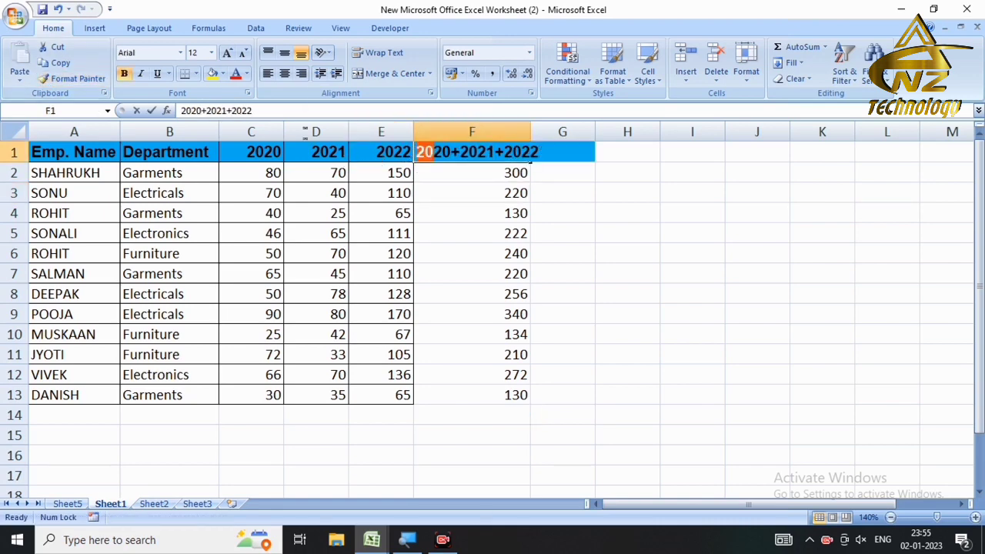
left_click(386, 179)
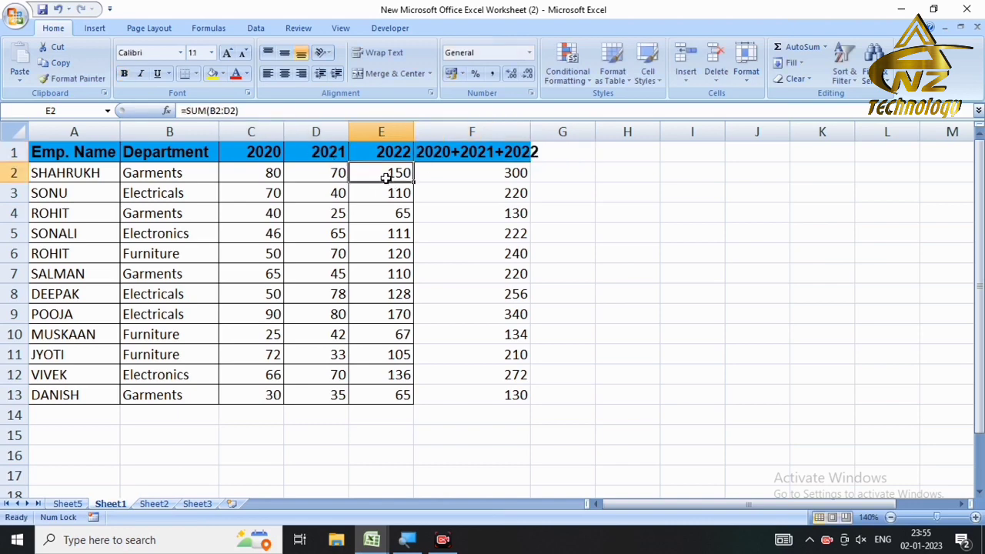
left_click(73, 78)
mouse_move(452, 174)
left_mouse_down()
mouse_move(468, 315)
mouse_move(461, 396)
left_mouse_up()
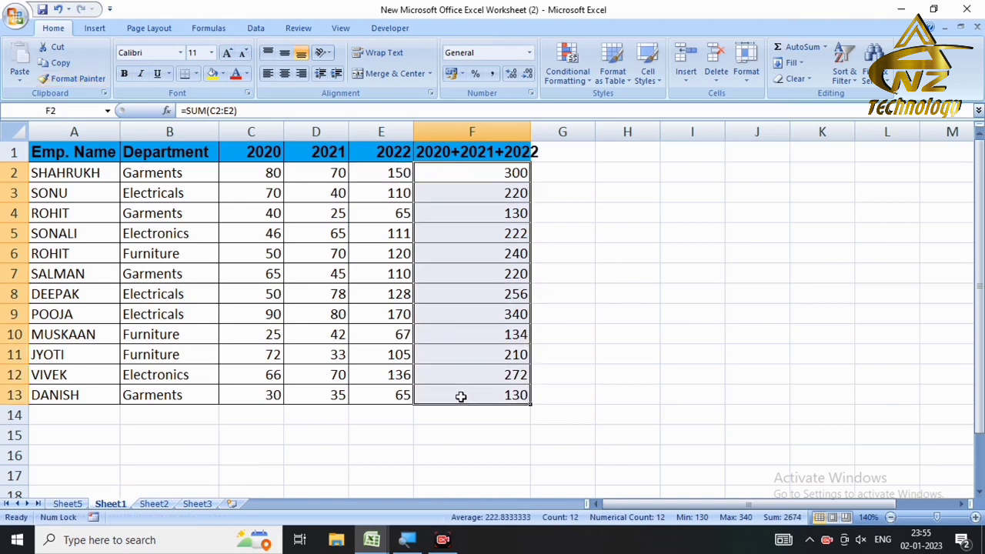
left_click(66, 504)
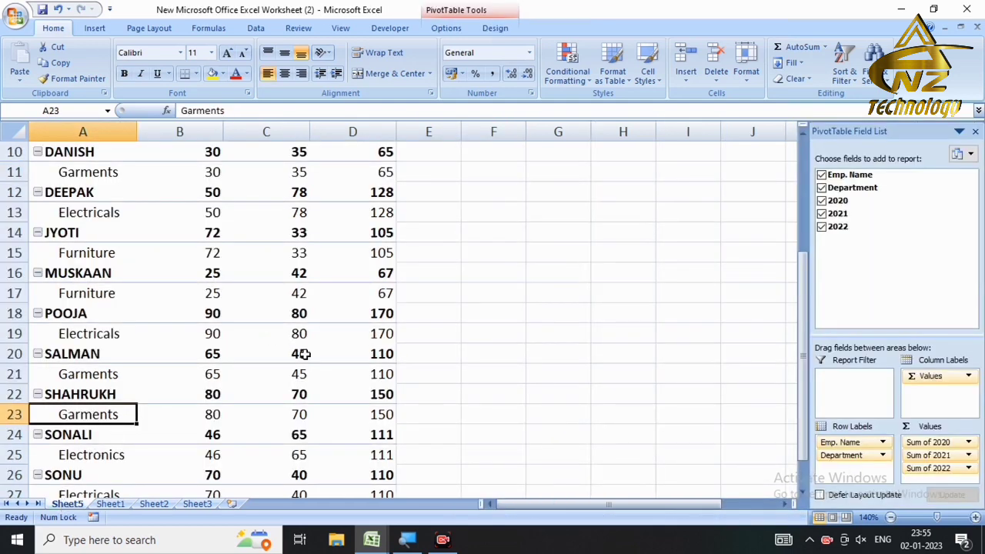
Step: Remove Department from the pivot rows, leaving employee rows with sums 684, 653 and 1337
left_click(821, 176)
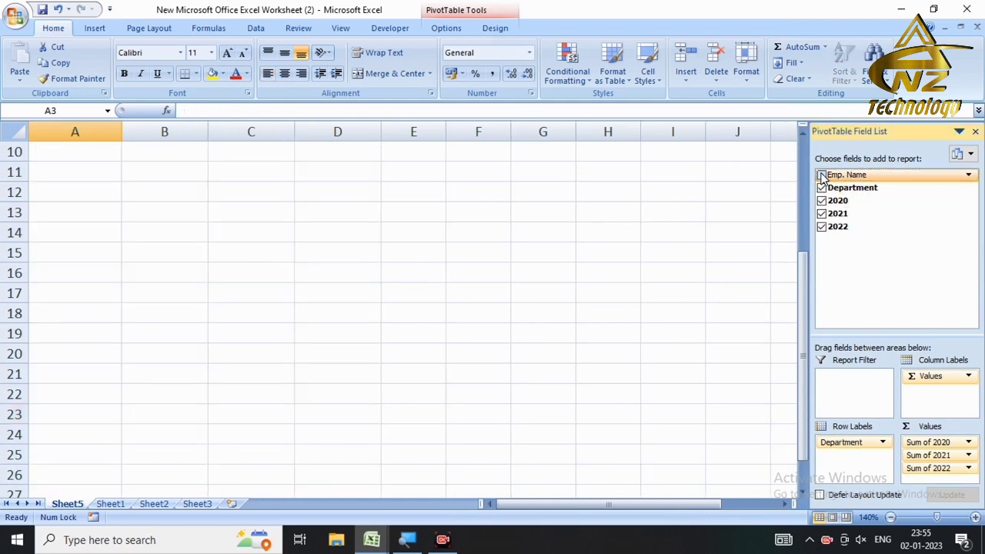
left_click(822, 175)
left_click(822, 188)
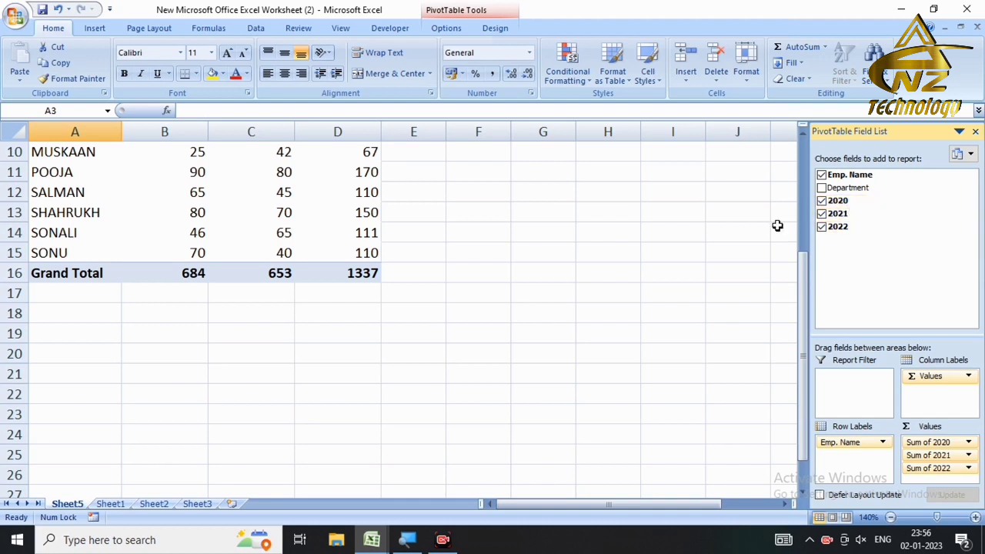
left_click_drag(803, 282, 803, 177)
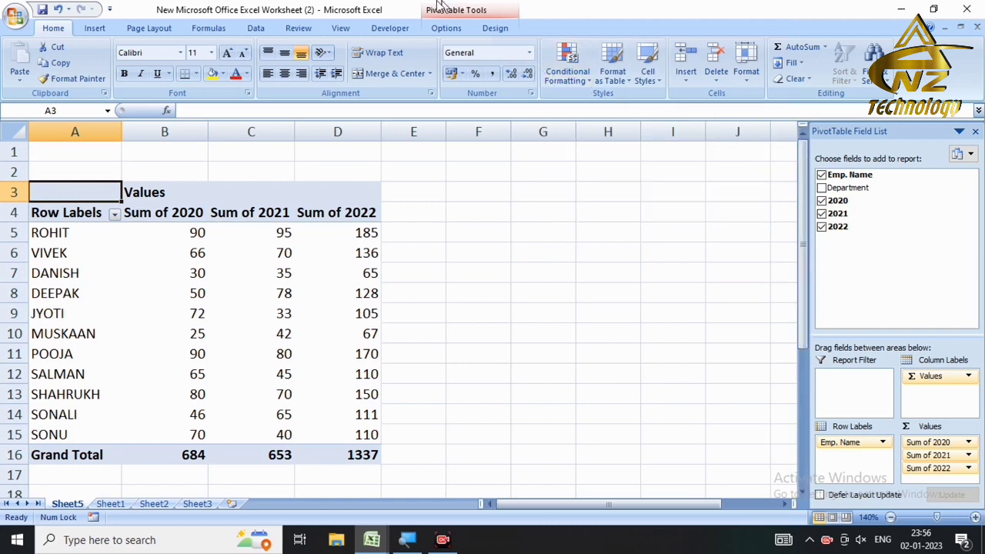
left_click(277, 259)
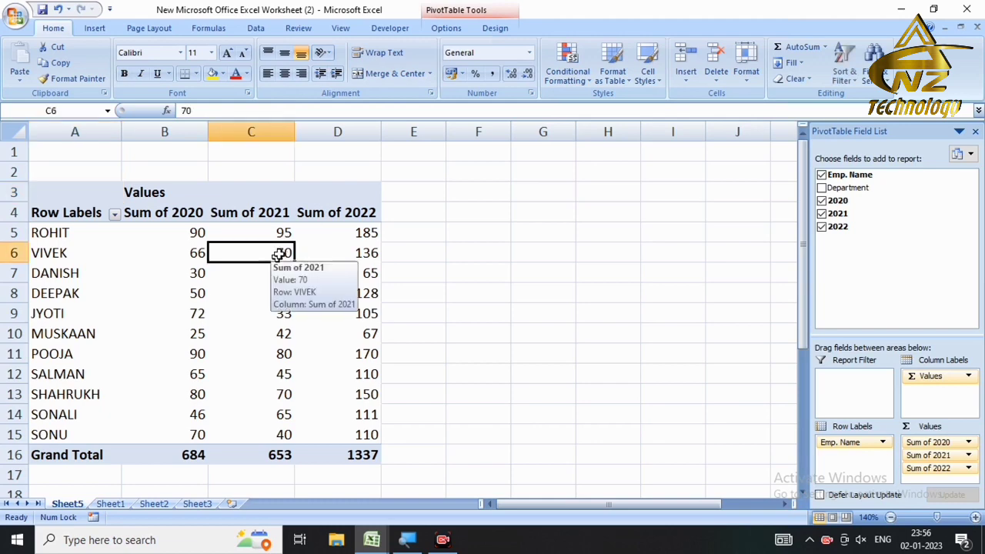
Step: Change PivotTable2's data source to Sheet1!A1:F13 to include the new total column
left_click(447, 31)
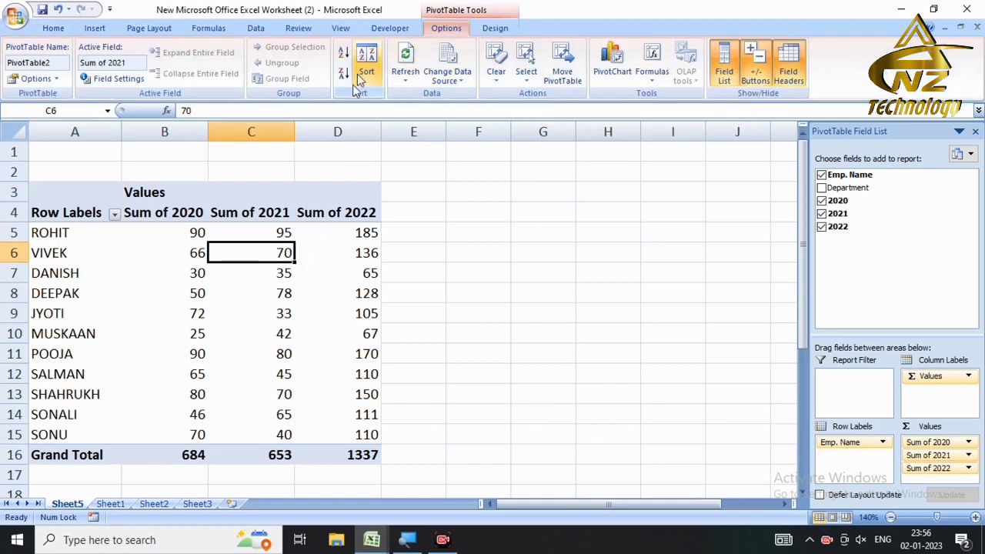
left_click(451, 80)
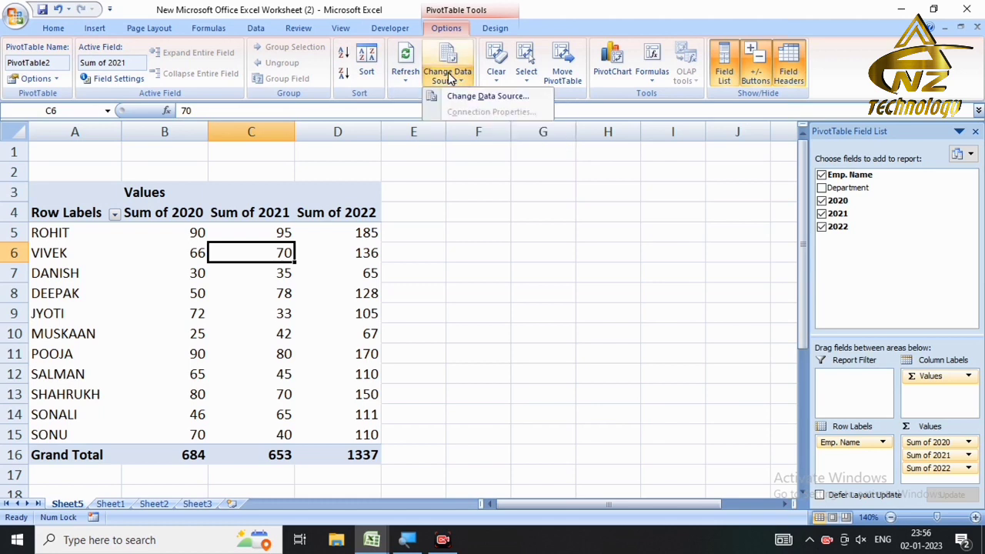
left_click(480, 99)
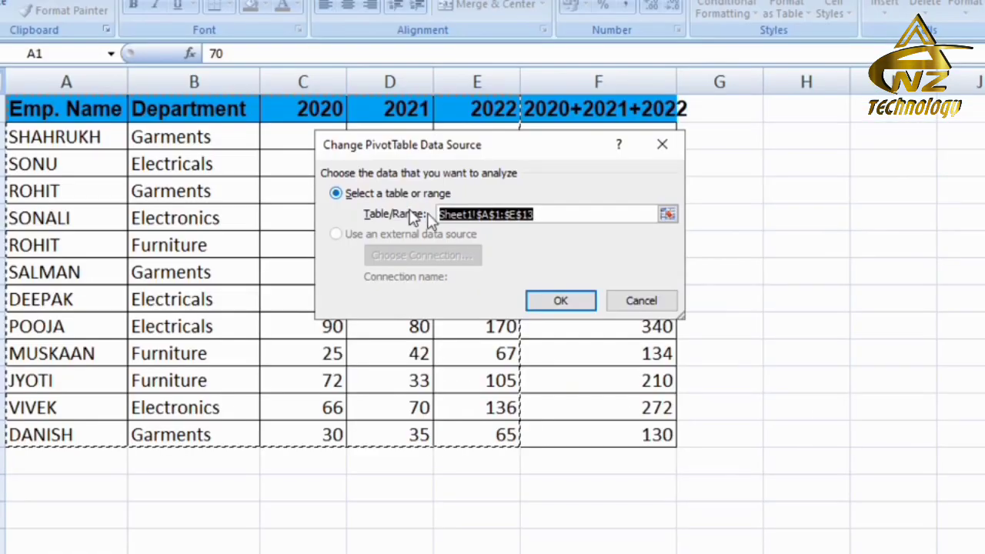
left_click_drag(567, 146, 953, 58)
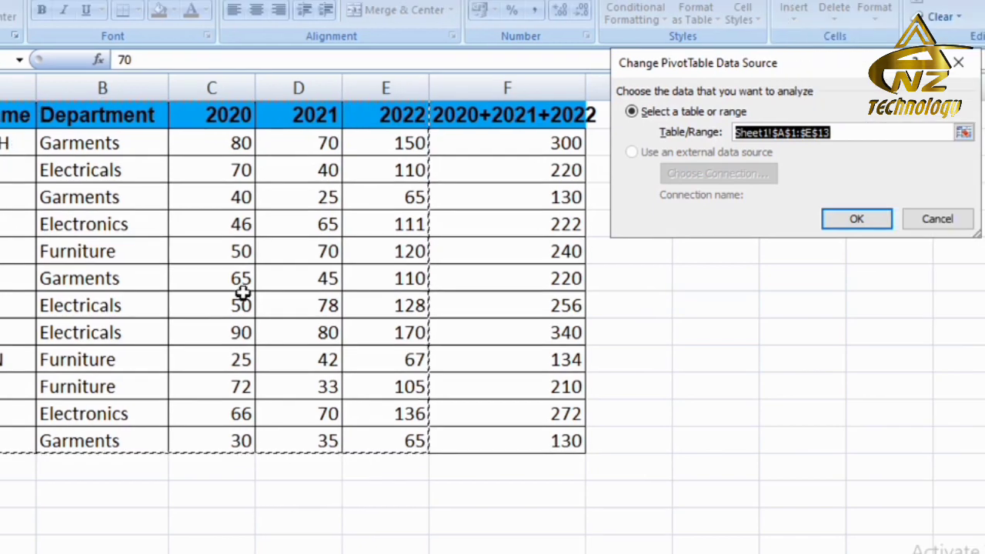
left_click(869, 136)
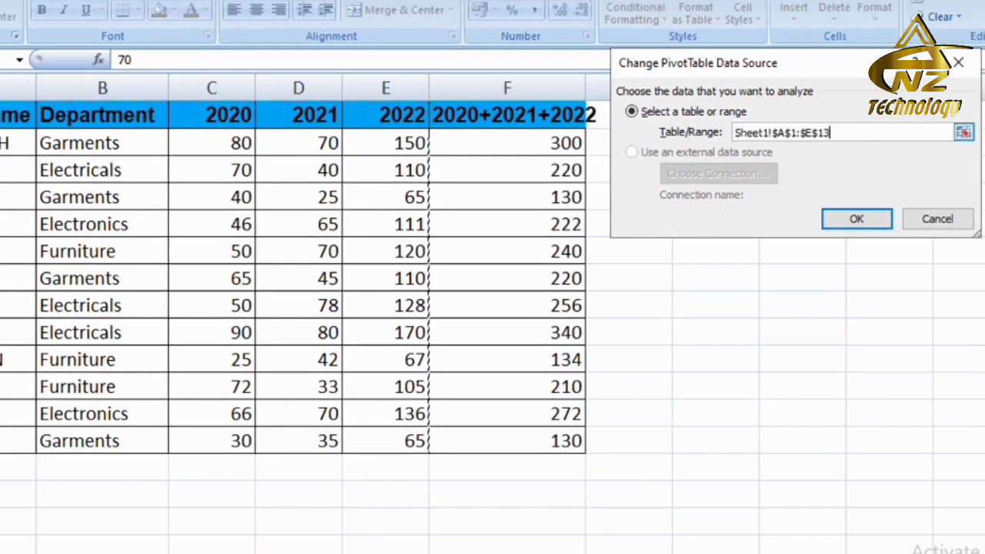
left_click(964, 132)
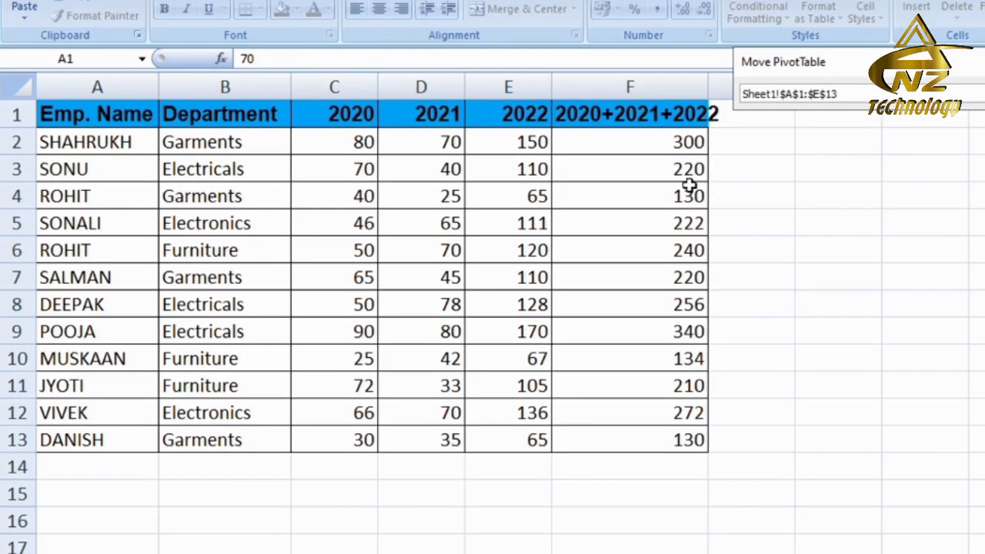
left_click_drag(92, 121, 651, 435)
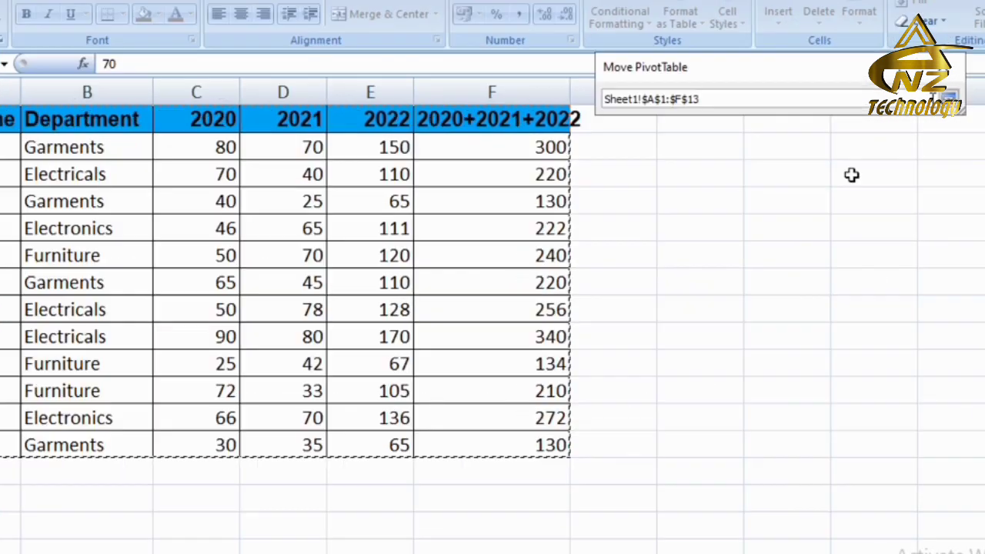
left_click(951, 100)
left_click(832, 224)
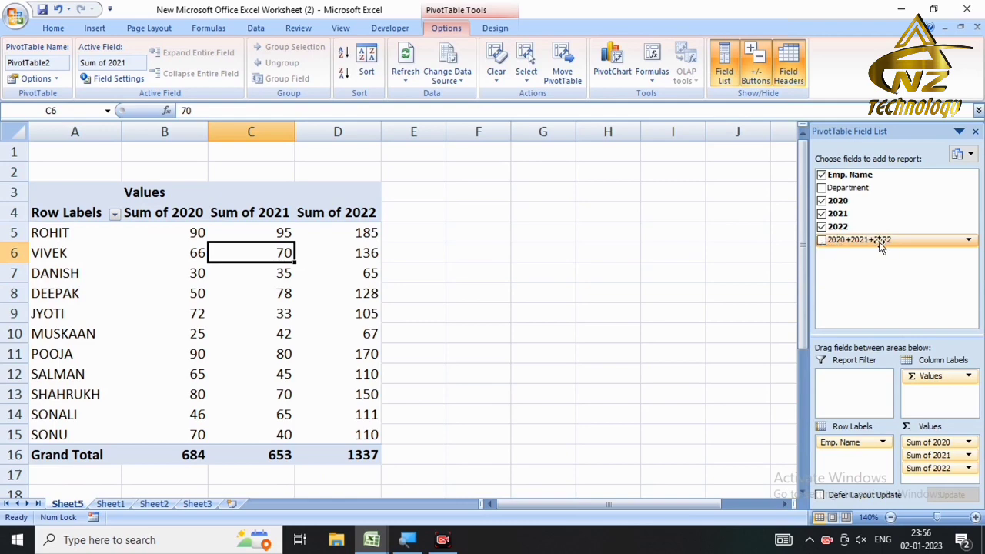
Step: Add the 2020+2021+2022 field to the pivot values, giving a grand total of 2674
left_click(822, 240)
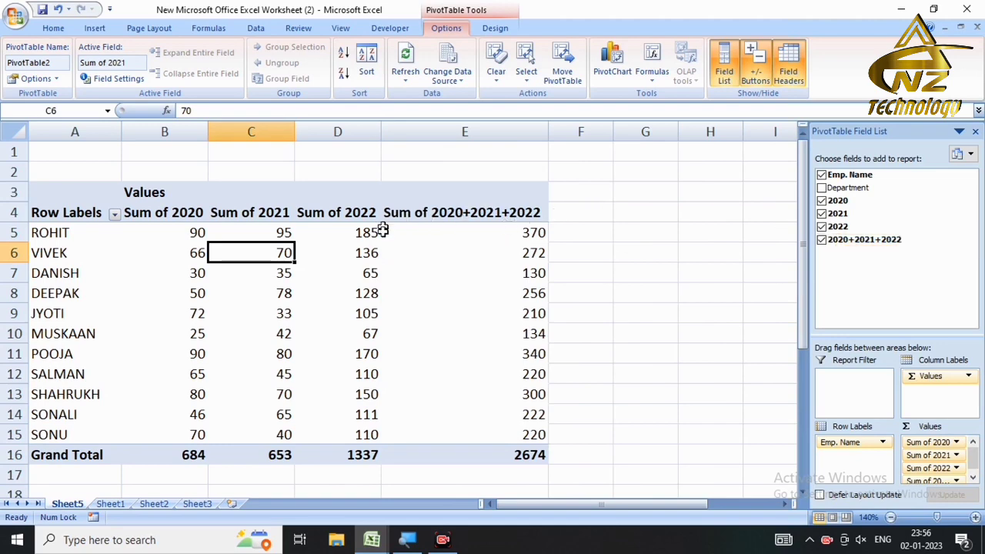
mouse_move(382, 232)
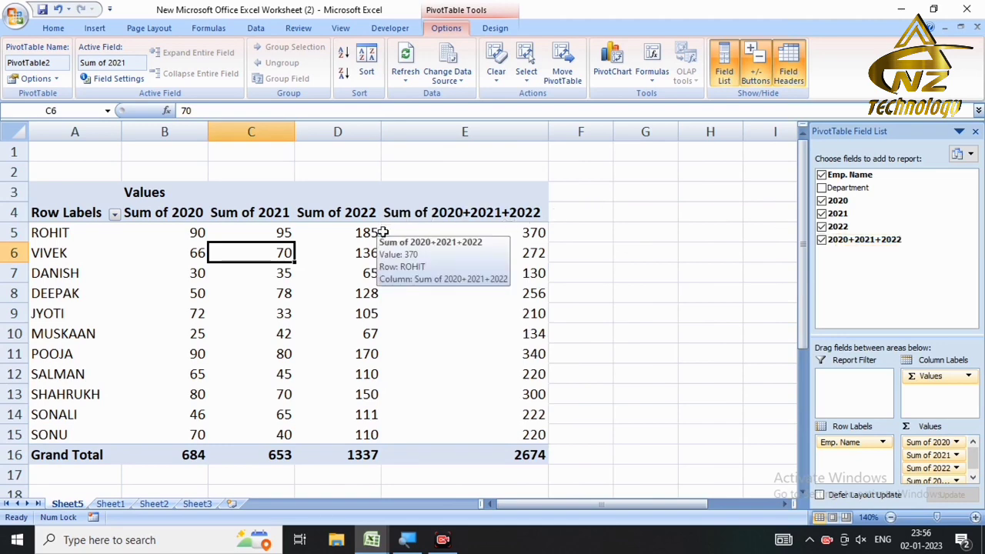